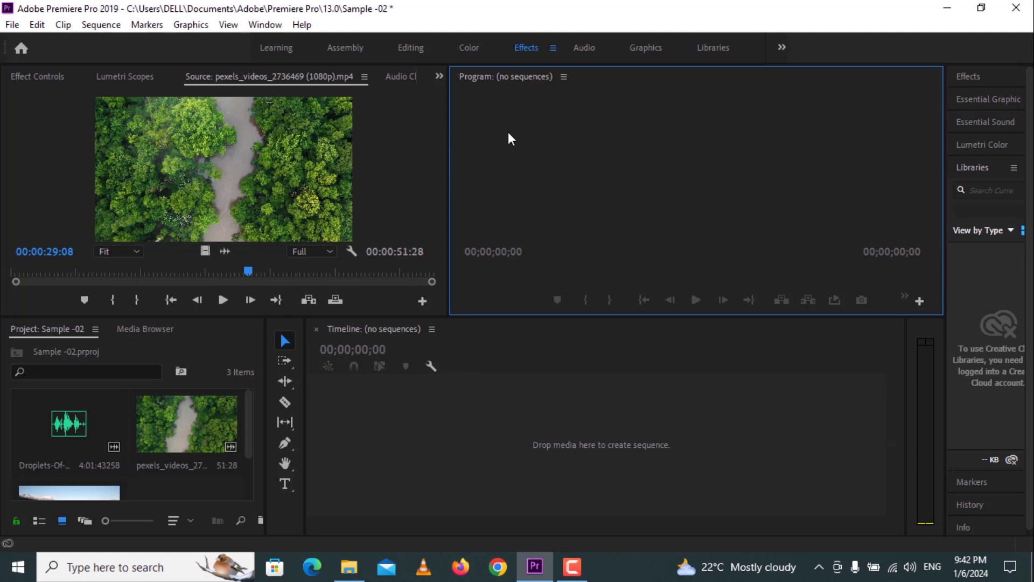
- Scrub the aerial river clip in the Source monitor back to about 00:00:12:24
{"action": "left_click", "coordinate": [312, 187]}
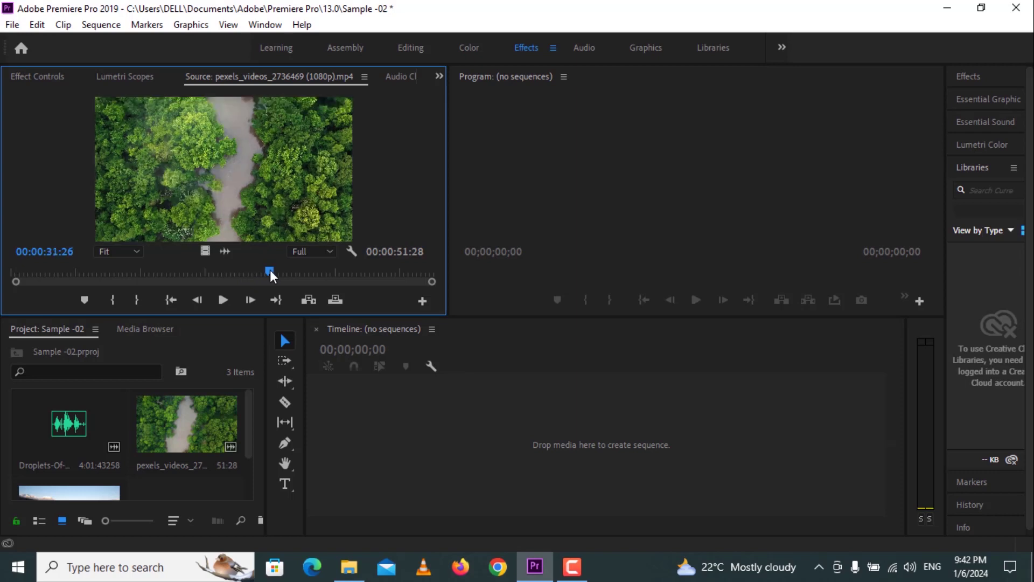
{"action": "mouse_move", "coordinate": [270, 270]}
{"action": "left_mouse_down"}
{"action": "mouse_move", "coordinate": [127, 270]}
{"action": "mouse_move", "coordinate": [266, 271]}
{"action": "left_mouse_up"}
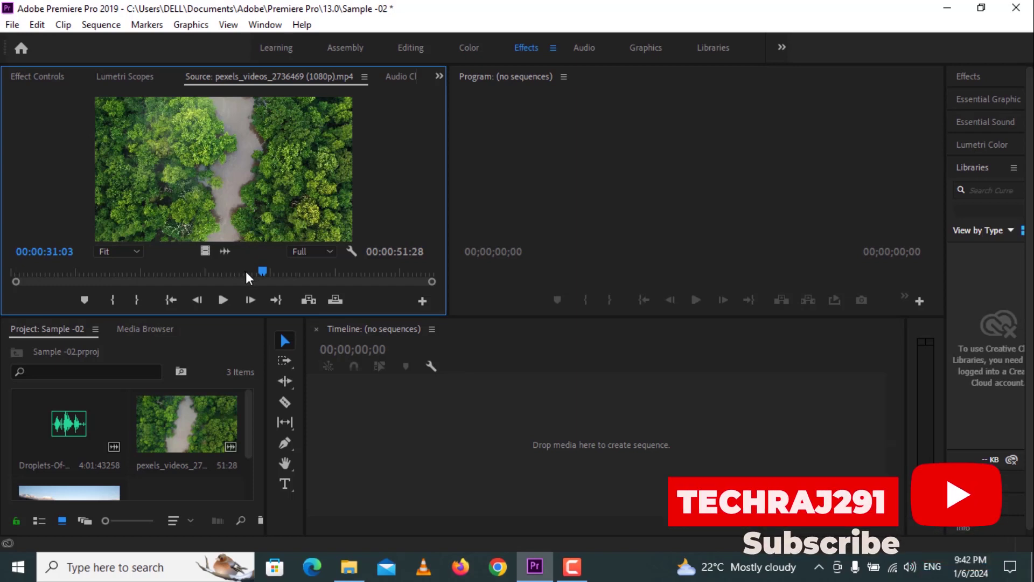
{"action": "left_click_drag", "start_coordinate": [267, 270], "coordinate": [116, 285]}
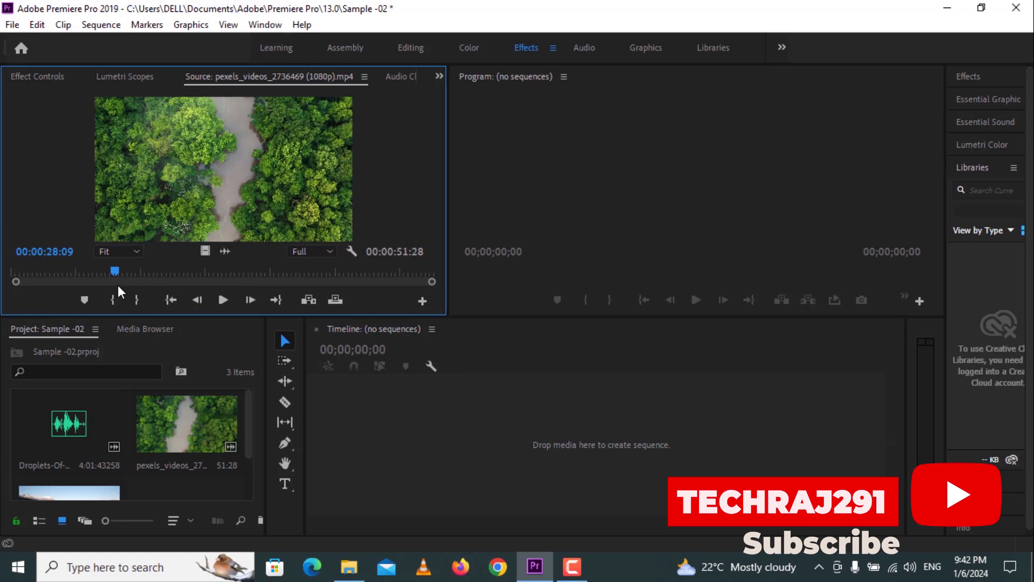
- Set the Source monitor's zoom level to 10%
{"action": "left_click", "coordinate": [134, 255]}
{"action": "left_click", "coordinate": [135, 255]}
{"action": "left_click", "coordinate": [135, 256]}
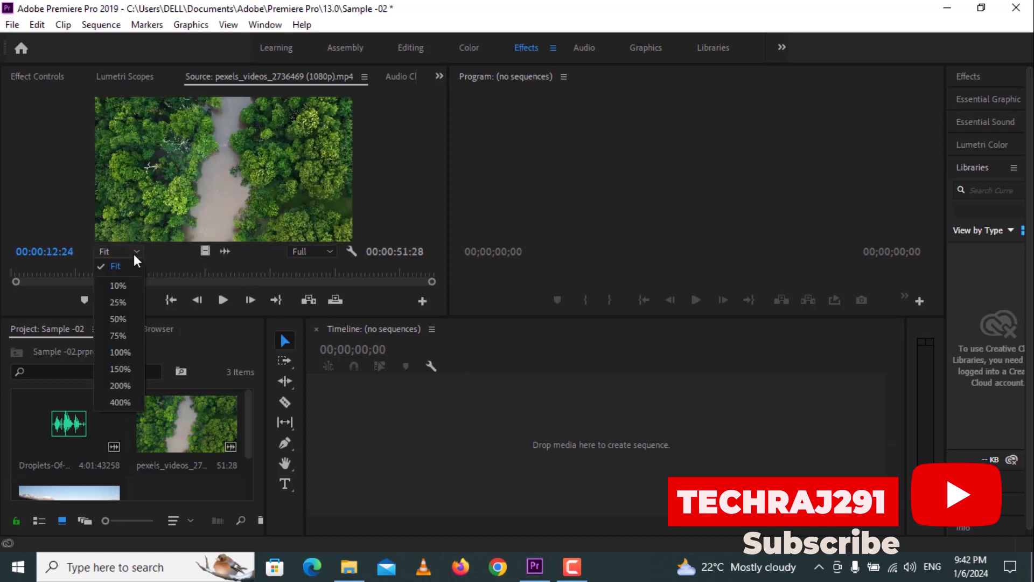
{"action": "left_click", "coordinate": [268, 166]}
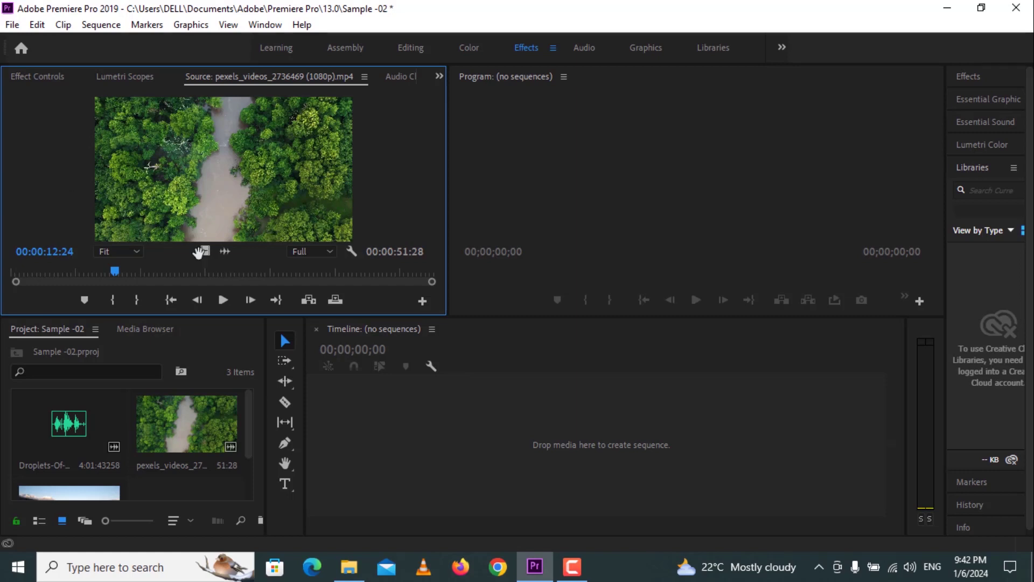
{"action": "left_click", "coordinate": [130, 252]}
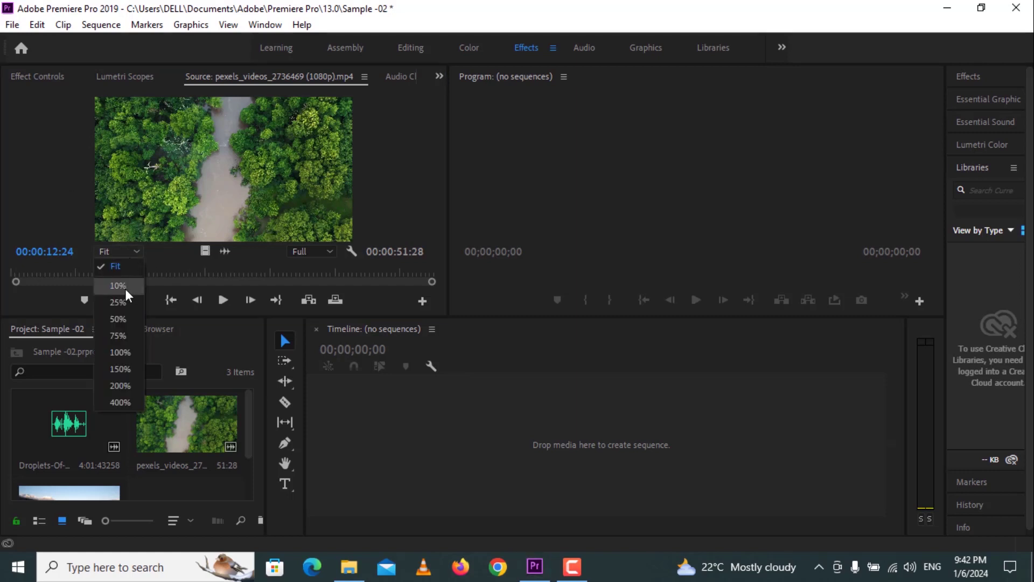
{"action": "key", "text": "Escape"}
{"action": "left_click", "coordinate": [279, 212]}
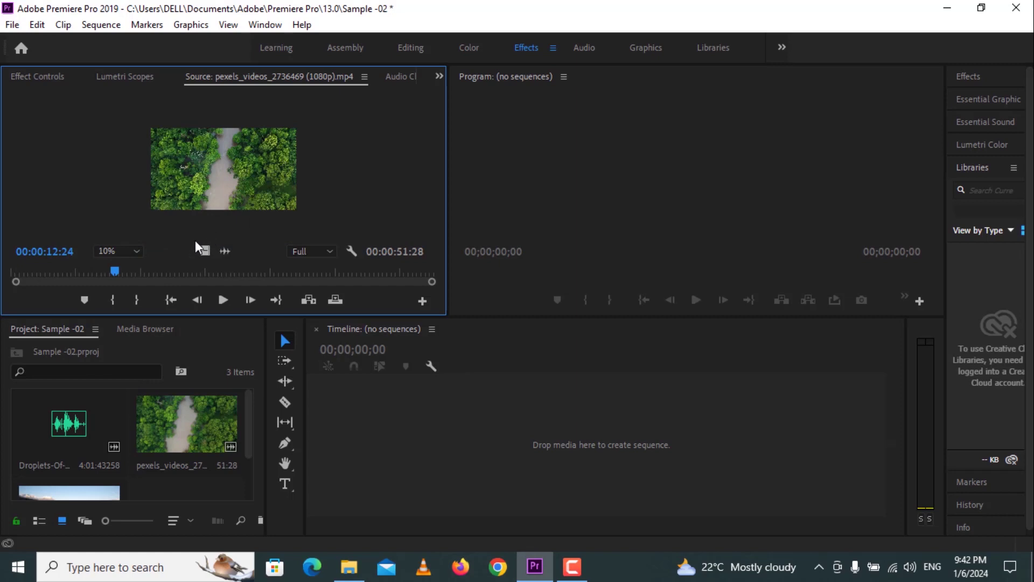
- View the source clip at 100% zoom, and set the zoom level back to Fit
{"action": "left_click", "coordinate": [132, 251]}
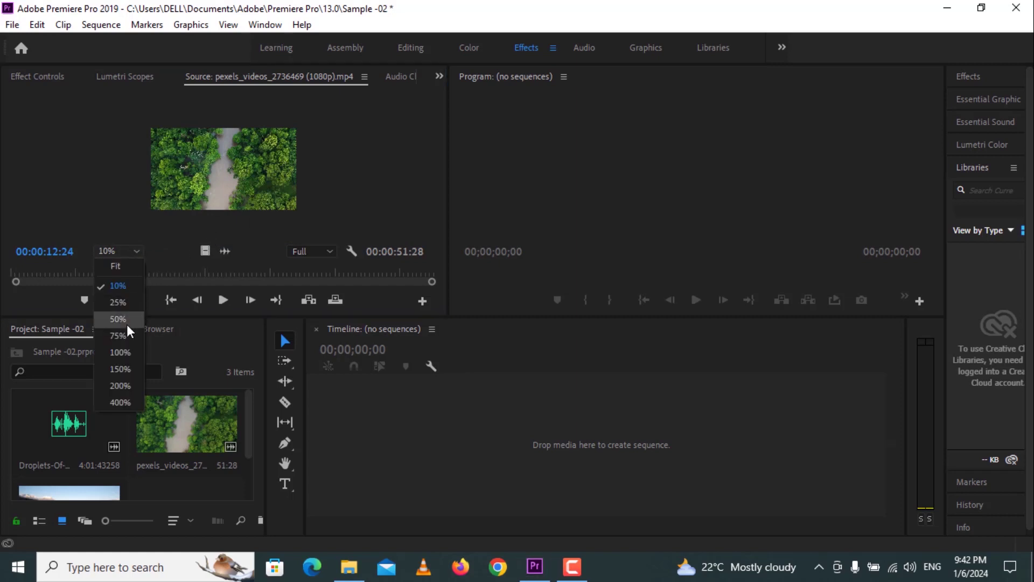
{"action": "left_click", "coordinate": [125, 353]}
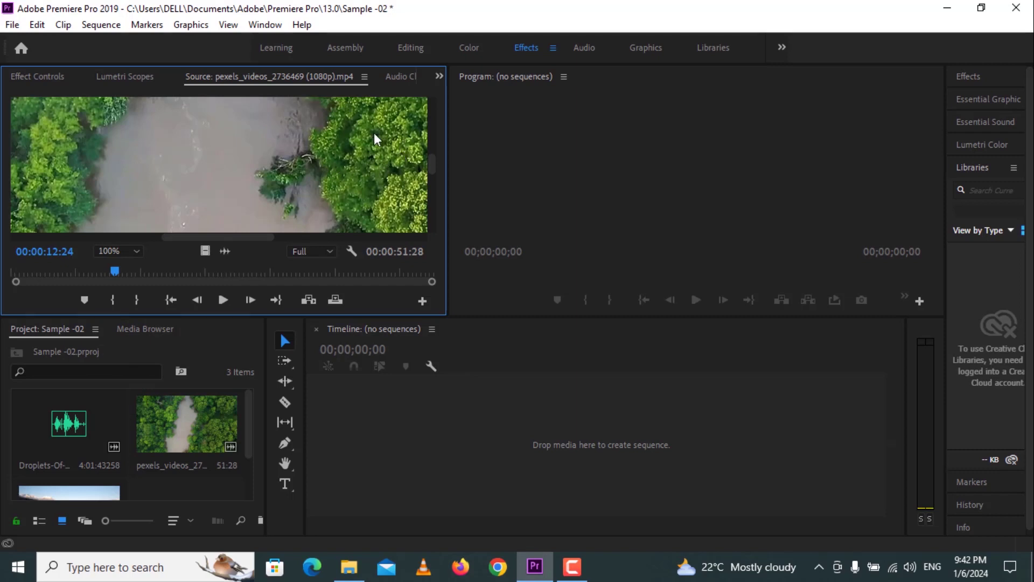
{"action": "left_click", "coordinate": [136, 252]}
{"action": "left_click", "coordinate": [129, 266]}
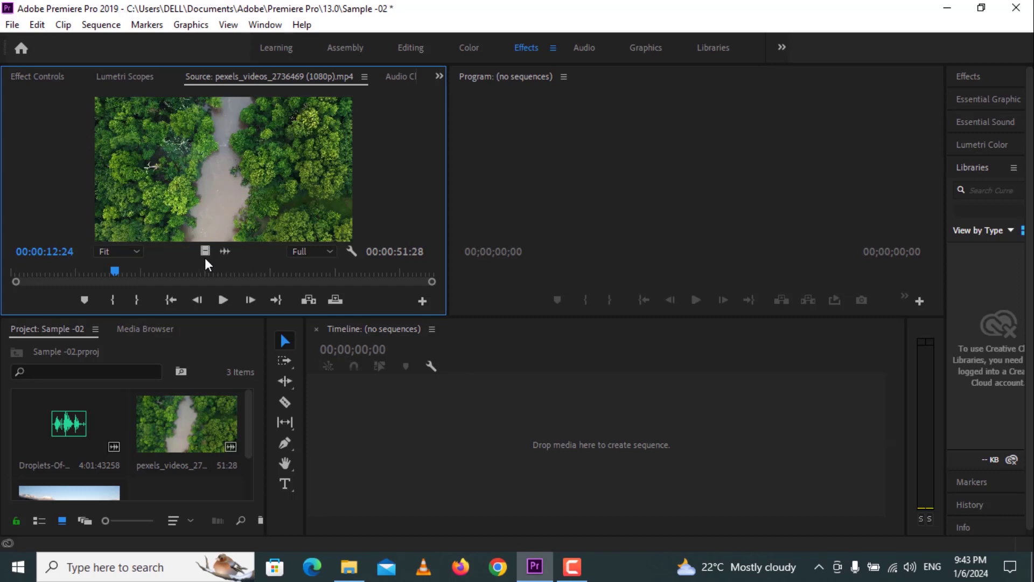
- Create a sequence from only the video of the source clip, and delete the clip from V1
{"action": "left_click_drag", "start_coordinate": [204, 251], "coordinate": [583, 440]}
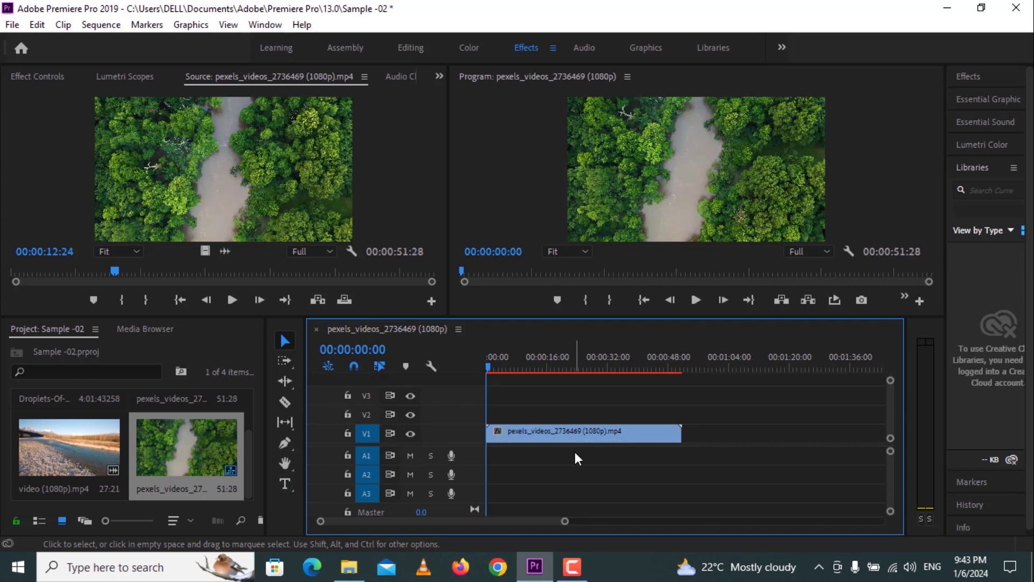
{"action": "left_click", "coordinate": [583, 435]}
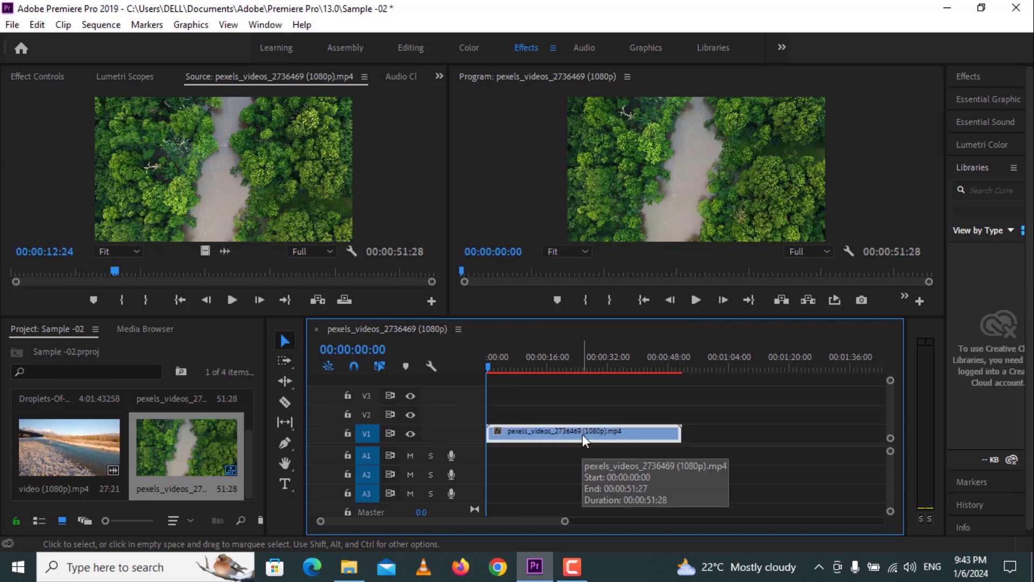
{"action": "key", "text": "Delete"}
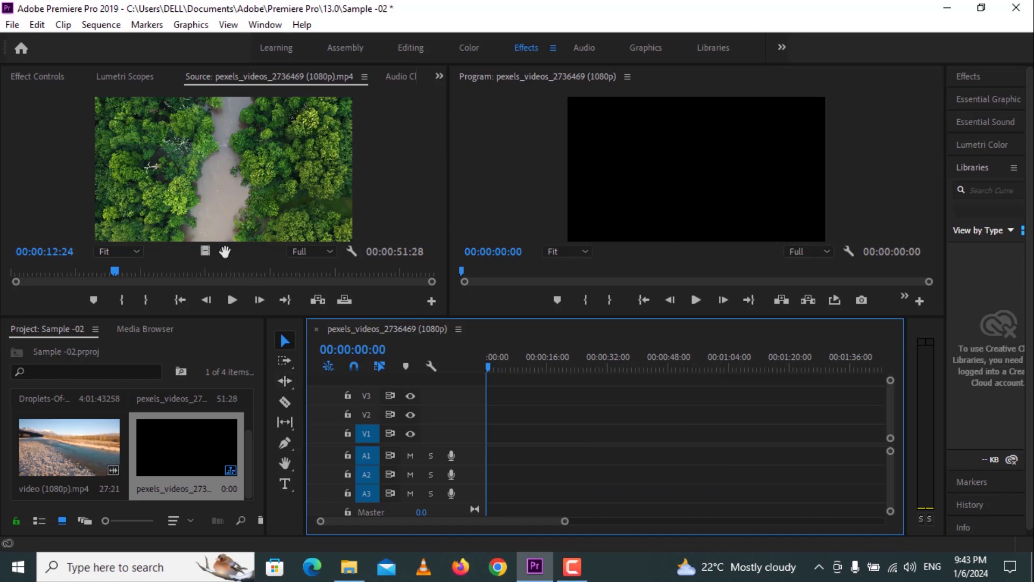
- Place only the source clip's audio at the start of track A1, and delete it from the timeline
{"action": "left_click_drag", "start_coordinate": [224, 251], "coordinate": [531, 458]}
{"action": "left_click", "coordinate": [532, 458]}
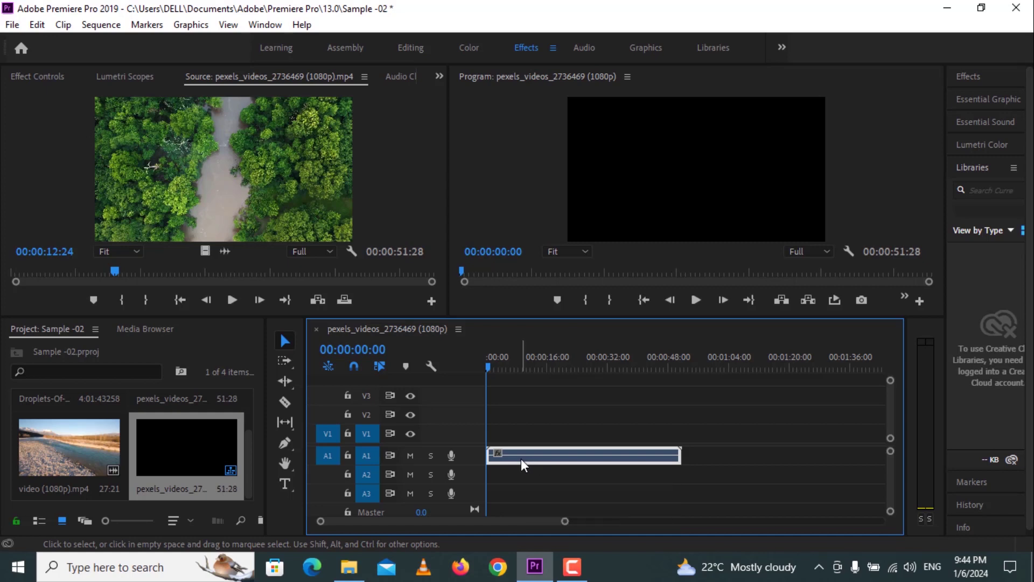
{"action": "key", "text": "Delete"}
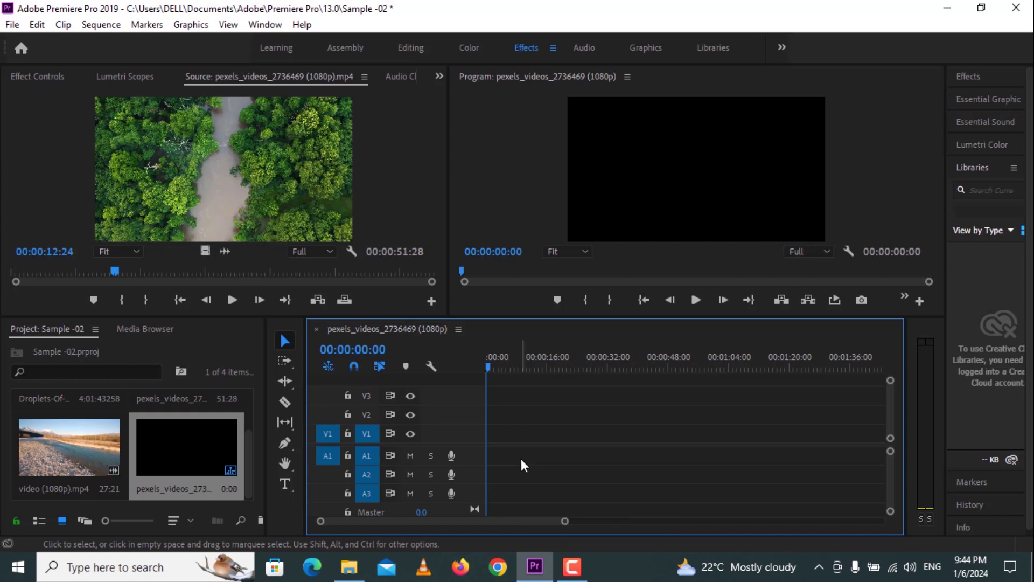
- Add the full source clip with video and audio at the start of V1 and A1, and unlink the two parts
{"action": "left_click", "coordinate": [225, 154]}
{"action": "left_click_drag", "start_coordinate": [225, 154], "coordinate": [483, 435]}
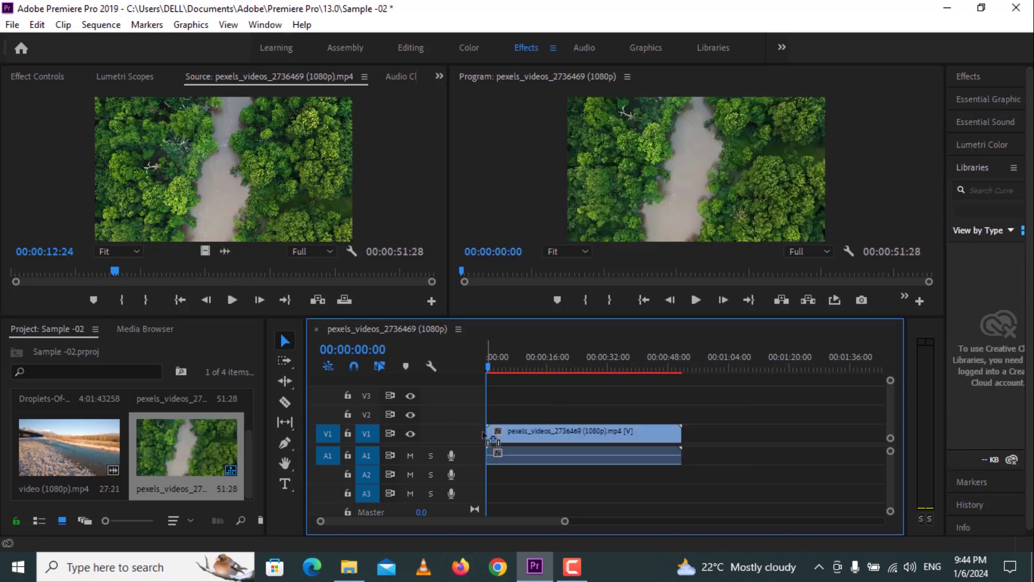
{"action": "right_click", "coordinate": [553, 429]}
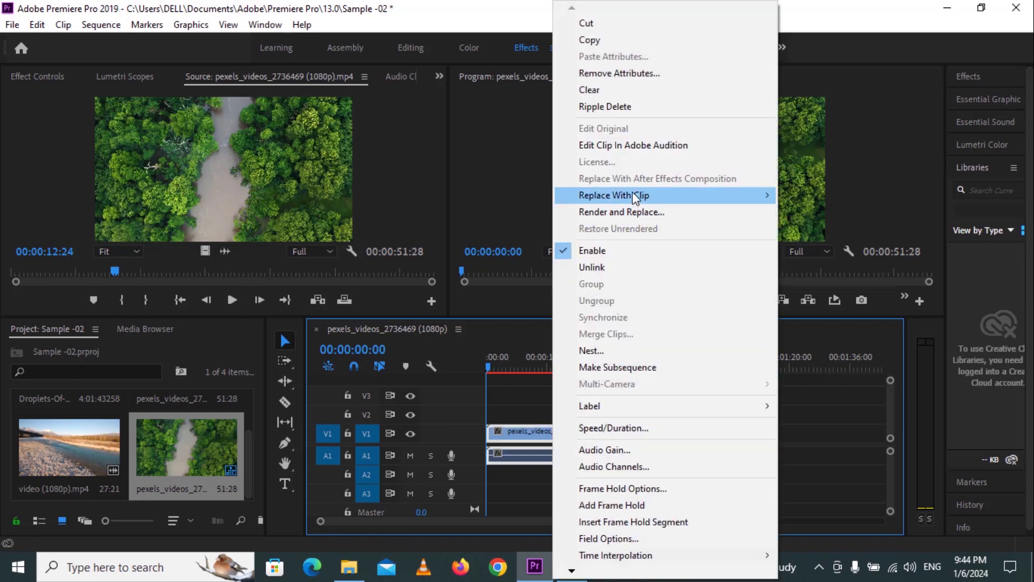
{"action": "left_click", "coordinate": [612, 267]}
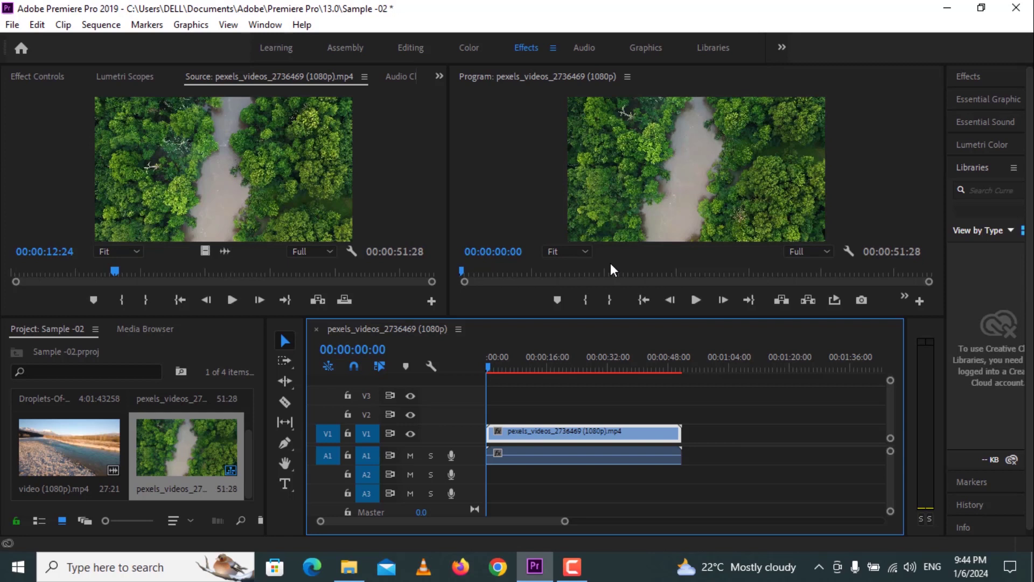
- Delete the unlinked audio from A1 and the video clip from V1
{"action": "left_click", "coordinate": [619, 457]}
{"action": "key", "text": "Delete"}
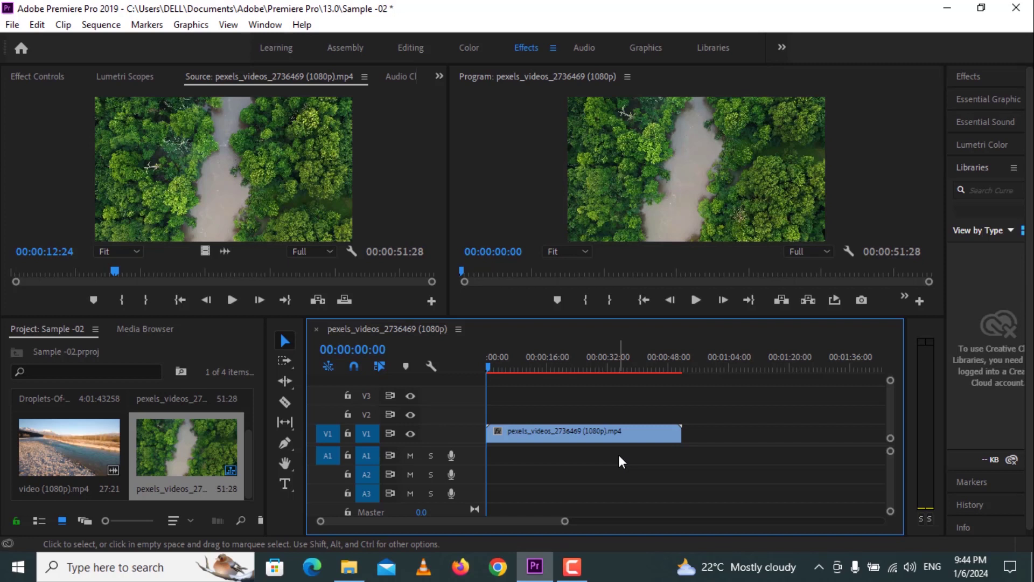
{"action": "left_click", "coordinate": [614, 431]}
{"action": "key", "text": "Delete"}
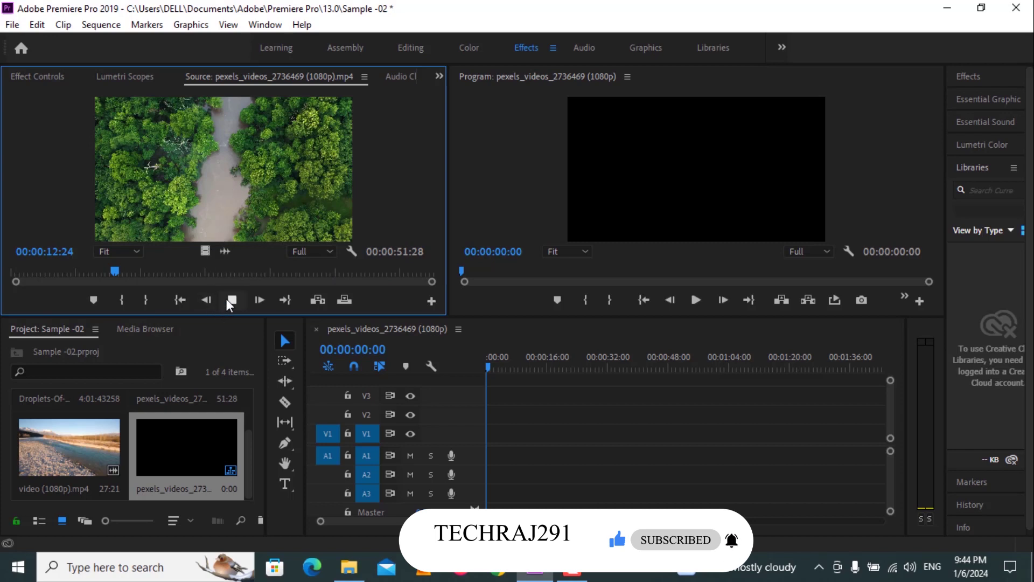
- Play the source clip briefly and stop it, and set the Source monitor's playback resolution to 1/2
{"action": "left_click", "coordinate": [227, 298]}
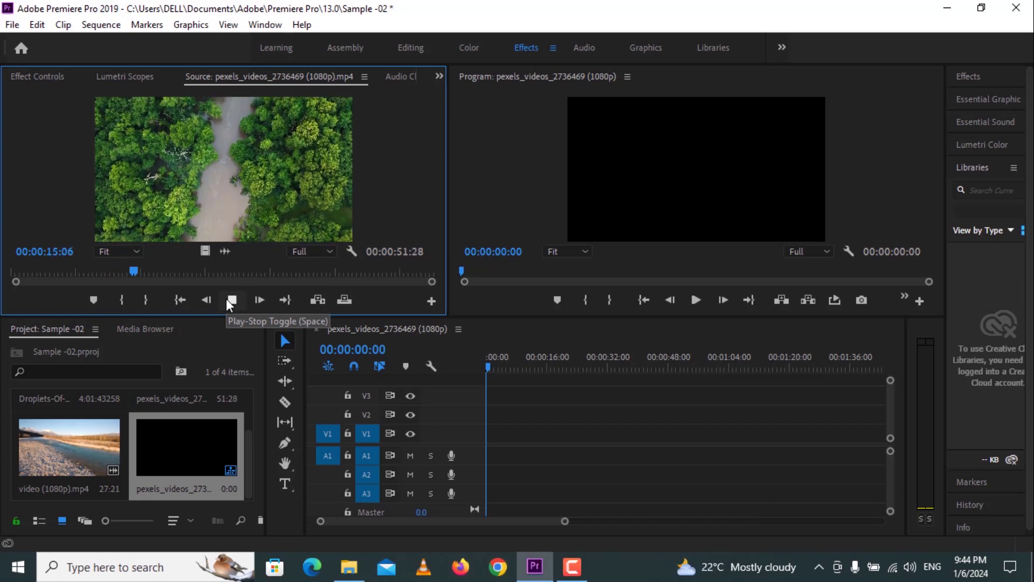
{"action": "left_click", "coordinate": [227, 300]}
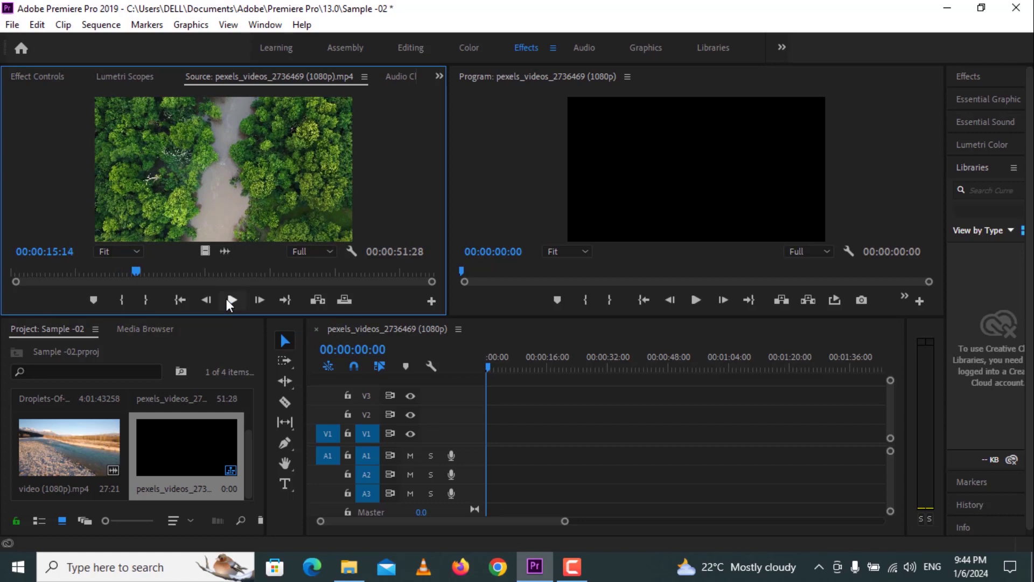
{"action": "left_click", "coordinate": [326, 252]}
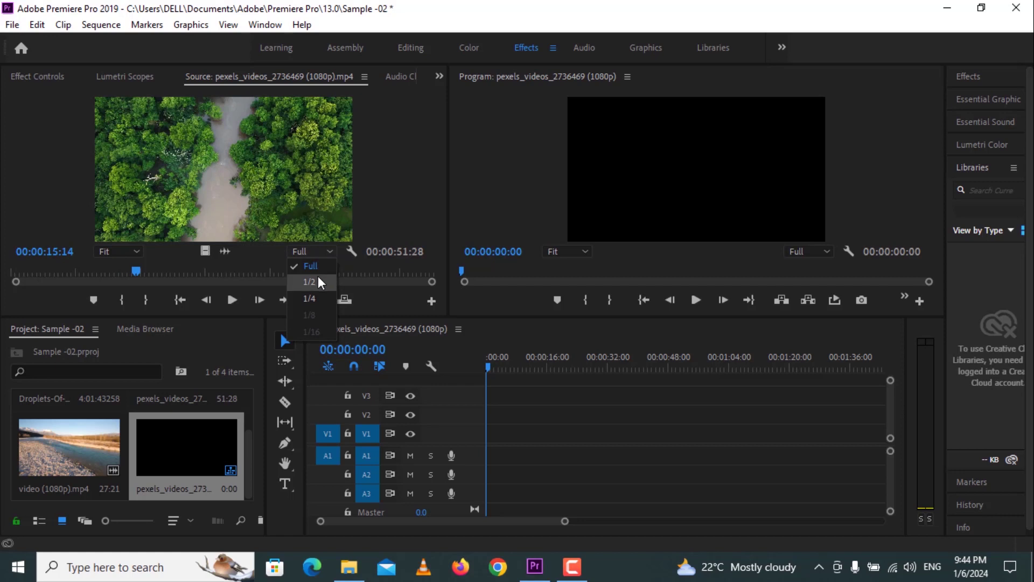
{"action": "left_click", "coordinate": [317, 282]}
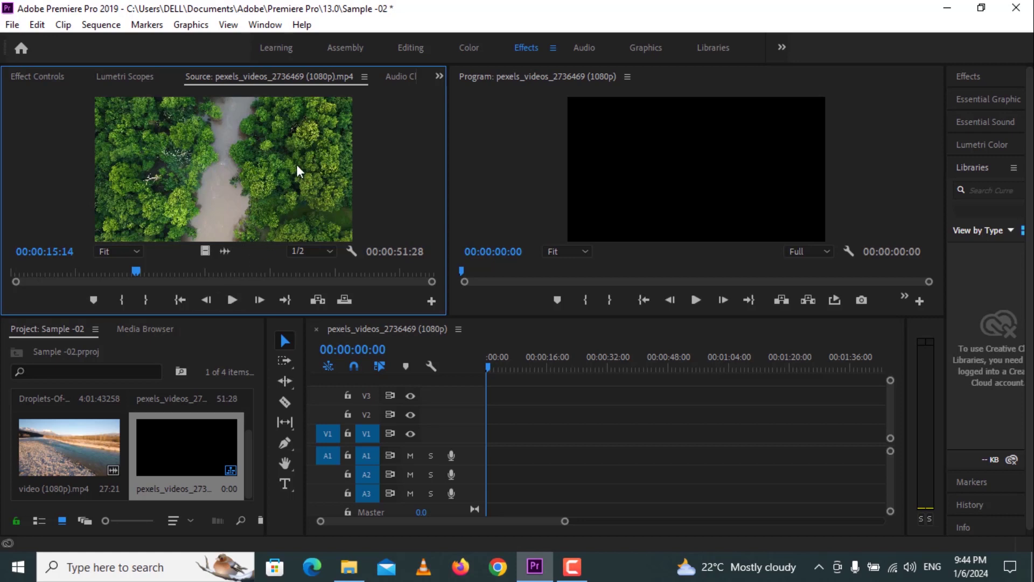
- Mark an In point at 00:00:07:11 and an Out point at 00:00:17:06 on the source clip
{"action": "left_click_drag", "start_coordinate": [134, 270], "coordinate": [65, 278]}
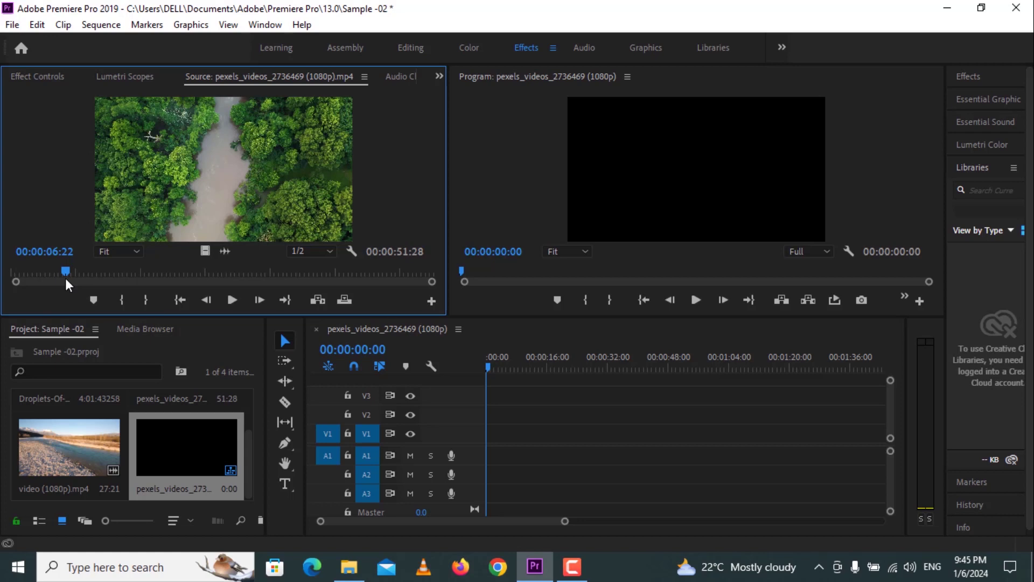
{"action": "left_click_drag", "start_coordinate": [66, 269], "coordinate": [71, 270]}
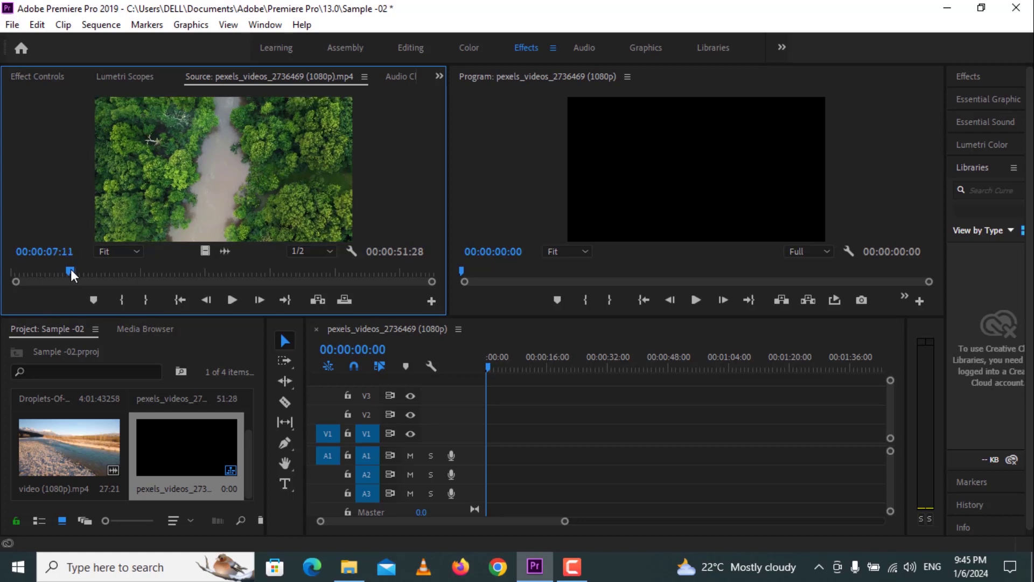
{"action": "left_click", "coordinate": [125, 302]}
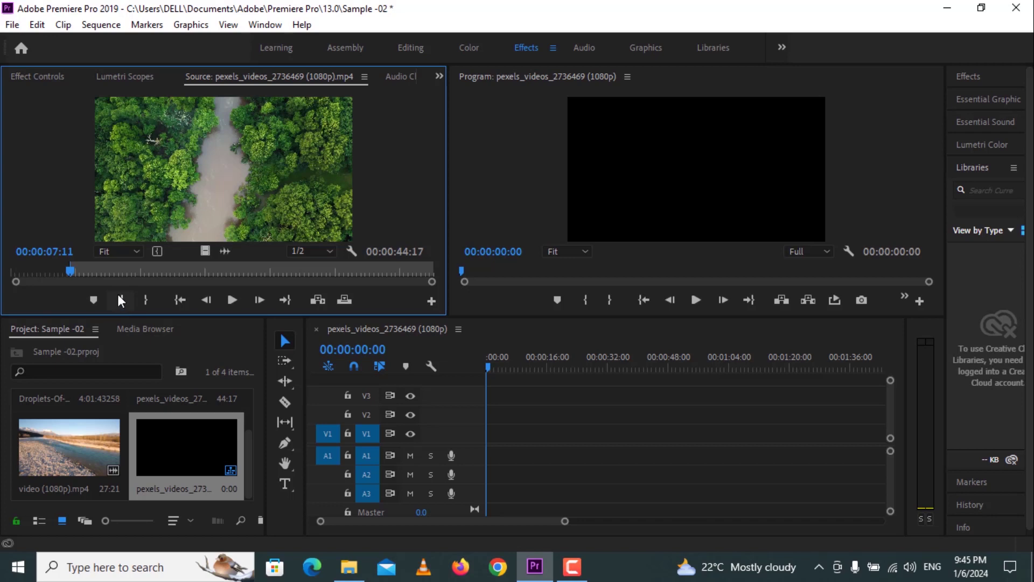
{"action": "left_click_drag", "start_coordinate": [75, 270], "coordinate": [152, 278]}
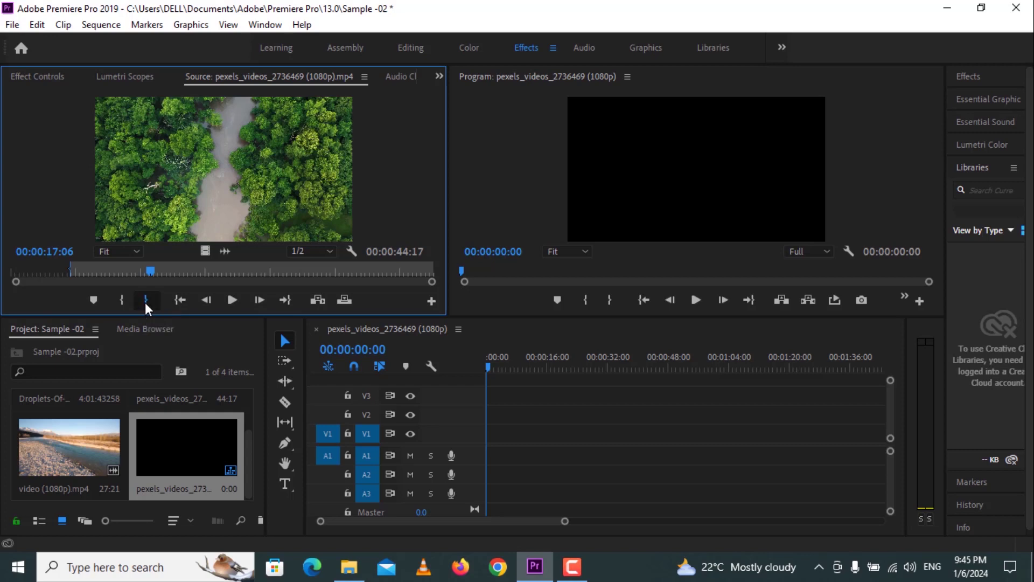
{"action": "left_click", "coordinate": [144, 300]}
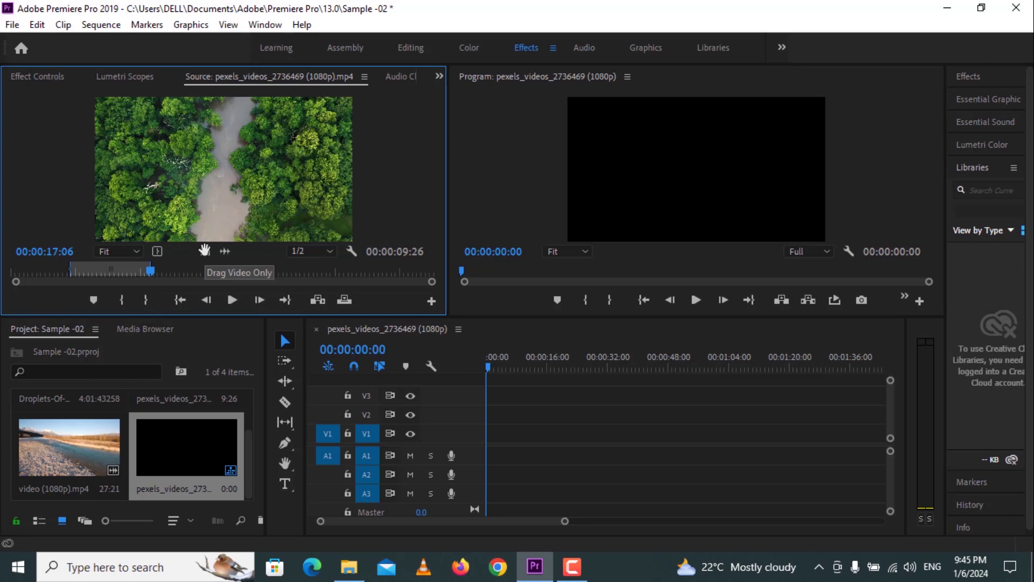
- Place only the video of the marked range at the start of V1, check it at 00:00:06:12, and delete it
{"action": "left_click_drag", "start_coordinate": [204, 249], "coordinate": [491, 435]}
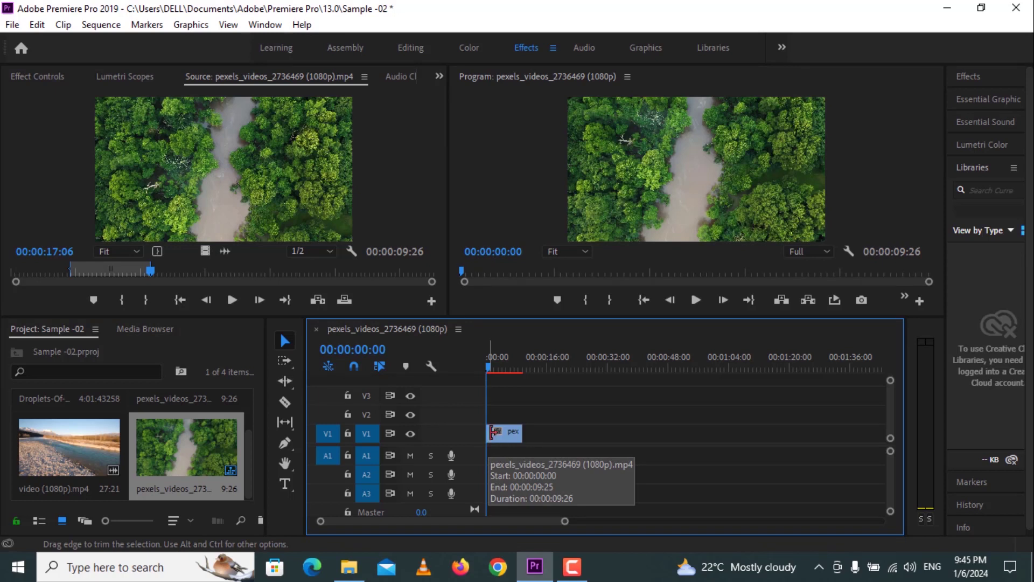
{"action": "mouse_move", "coordinate": [510, 370]}
{"action": "left_mouse_down"}
{"action": "mouse_move", "coordinate": [520, 377]}
{"action": "mouse_move", "coordinate": [512, 374]}
{"action": "left_mouse_up"}
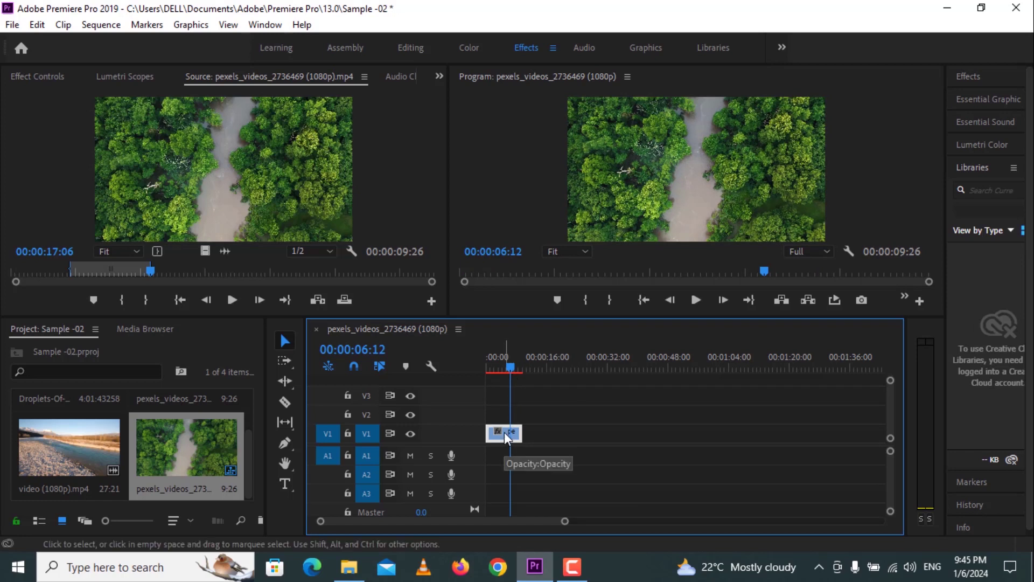
{"action": "key", "text": "Delete"}
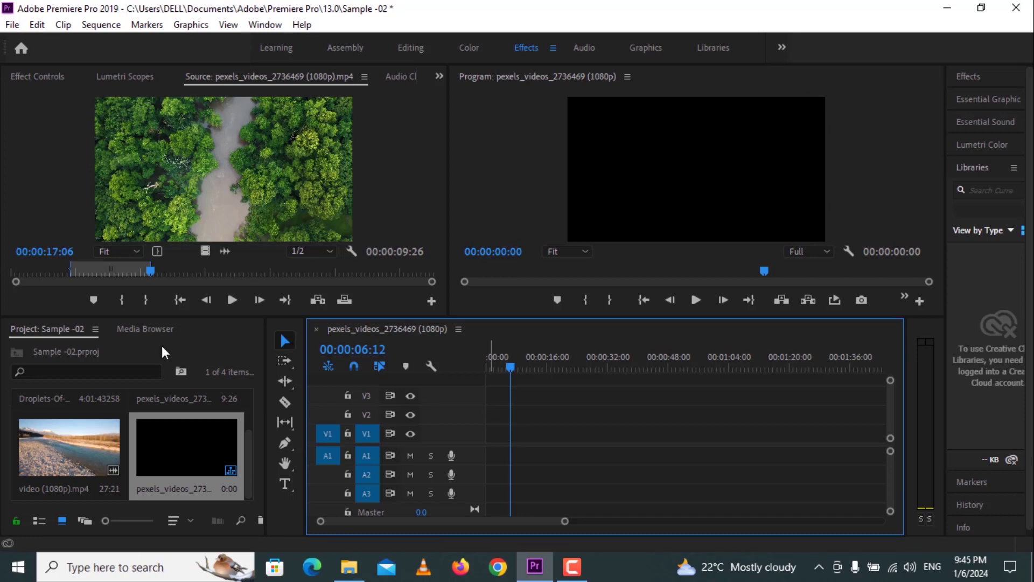
- Clear the source clip's In and Out points, and add the whole clip with audio at the start of V1 and A1
{"action": "right_click", "coordinate": [106, 266]}
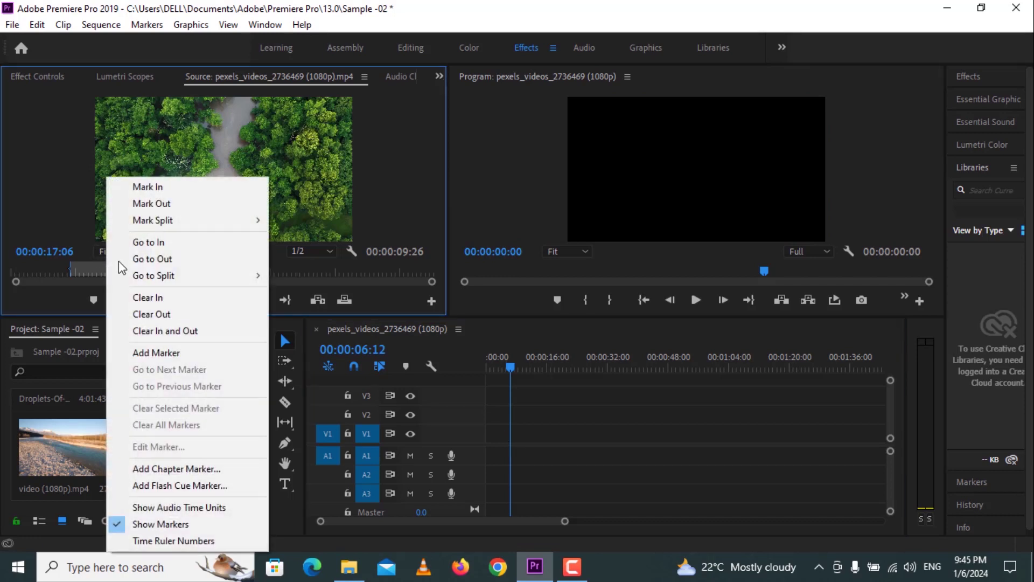
{"action": "left_click", "coordinate": [161, 330]}
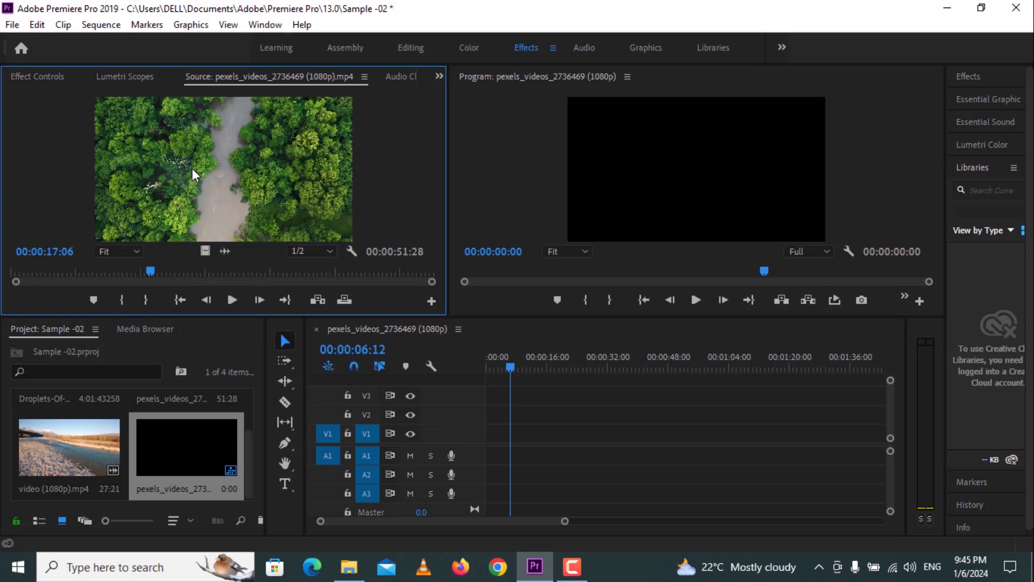
{"action": "left_click_drag", "start_coordinate": [177, 145], "coordinate": [556, 441]}
{"action": "left_click", "coordinate": [555, 428]}
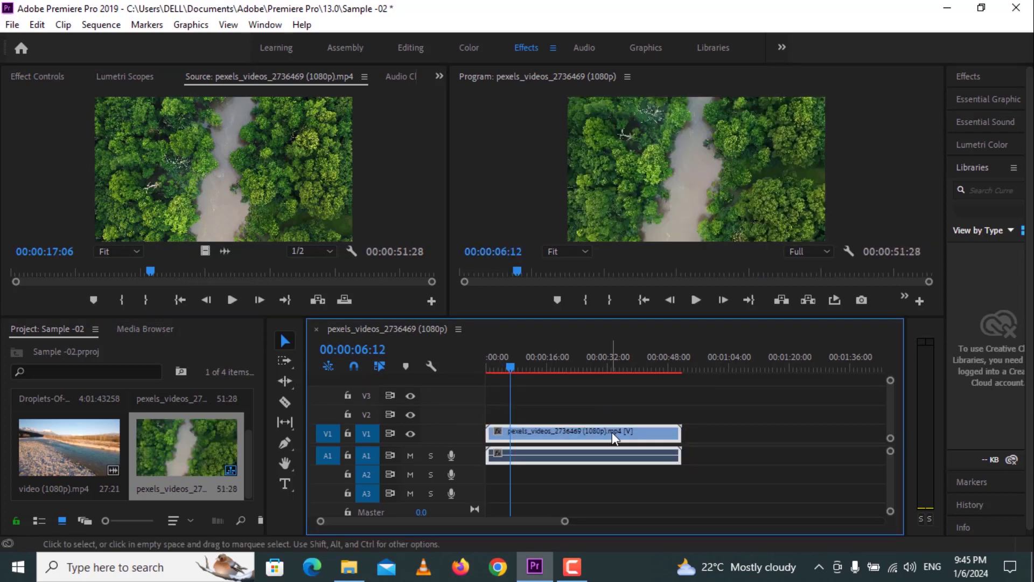
- Delete the full video clip and its linked audio from tracks V1 and A1
{"action": "left_click", "coordinate": [562, 408]}
{"action": "left_click_drag", "start_coordinate": [622, 443], "coordinate": [622, 444]}
{"action": "key", "text": "Delete"}
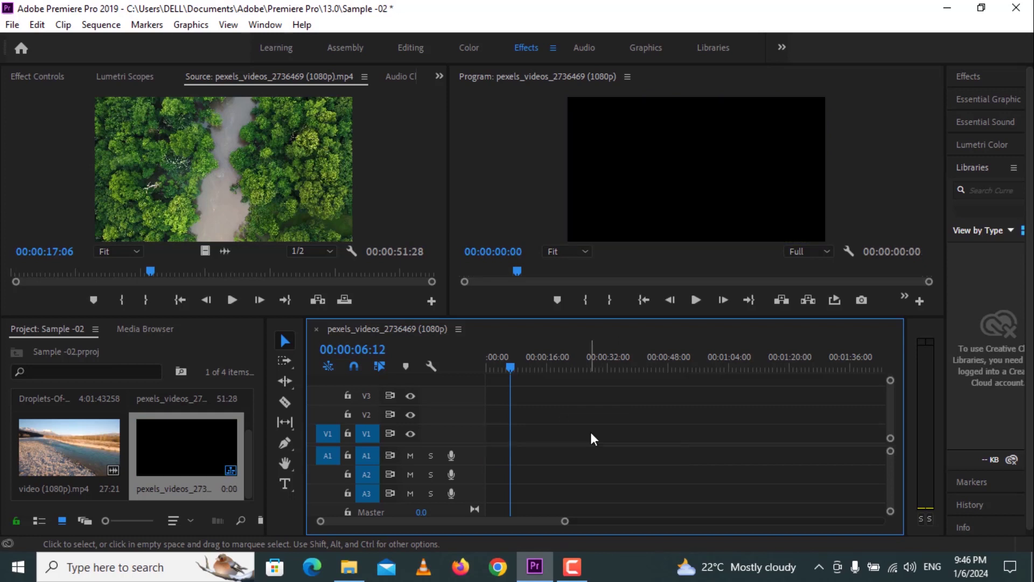
- Move the source clip's playhead between its start and end, finishing on the last frame at 00:00:51:27
{"action": "left_click", "coordinate": [230, 153]}
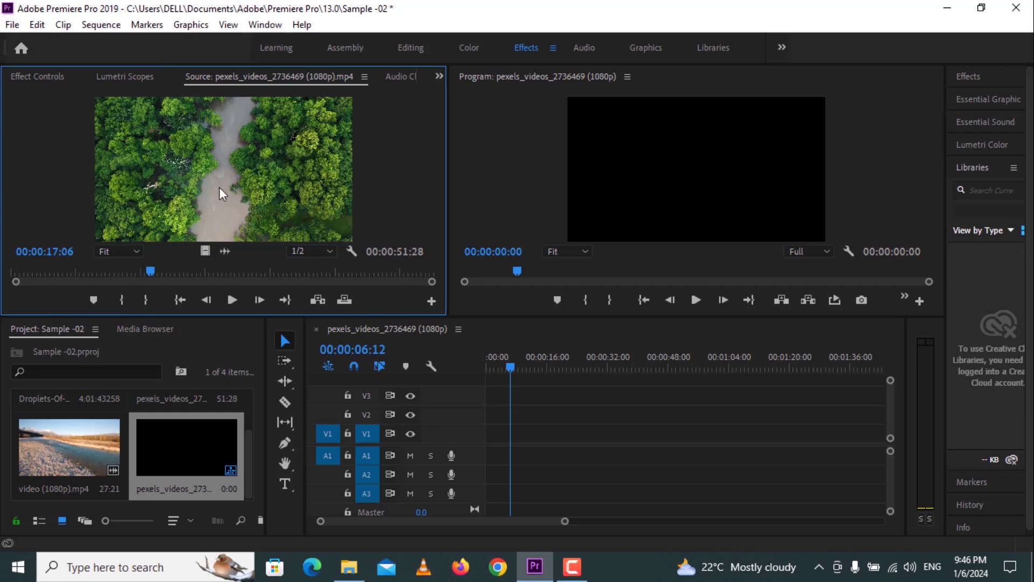
{"action": "left_click", "coordinate": [181, 299]}
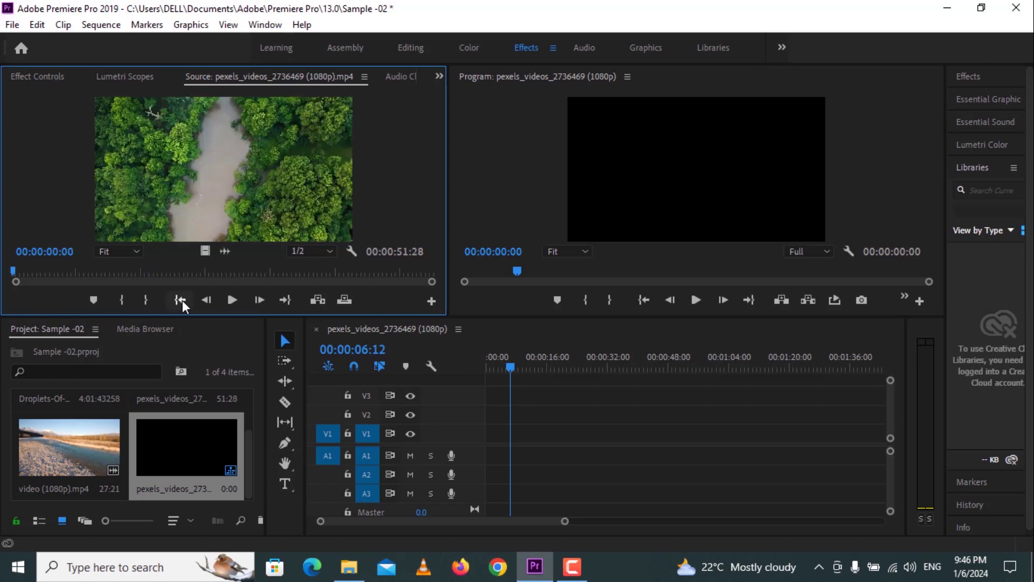
{"action": "left_click", "coordinate": [284, 299]}
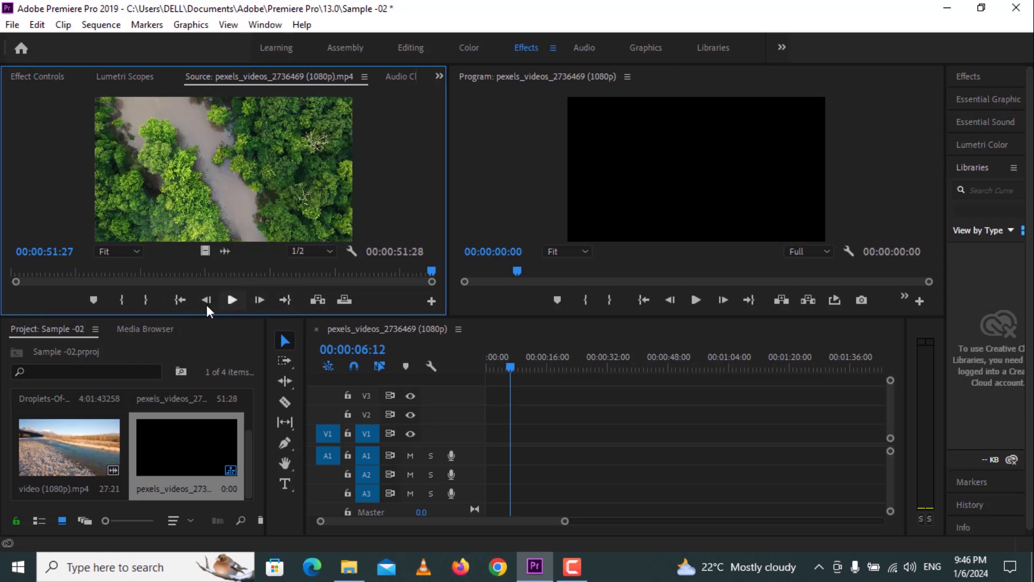
{"action": "left_click", "coordinate": [176, 300]}
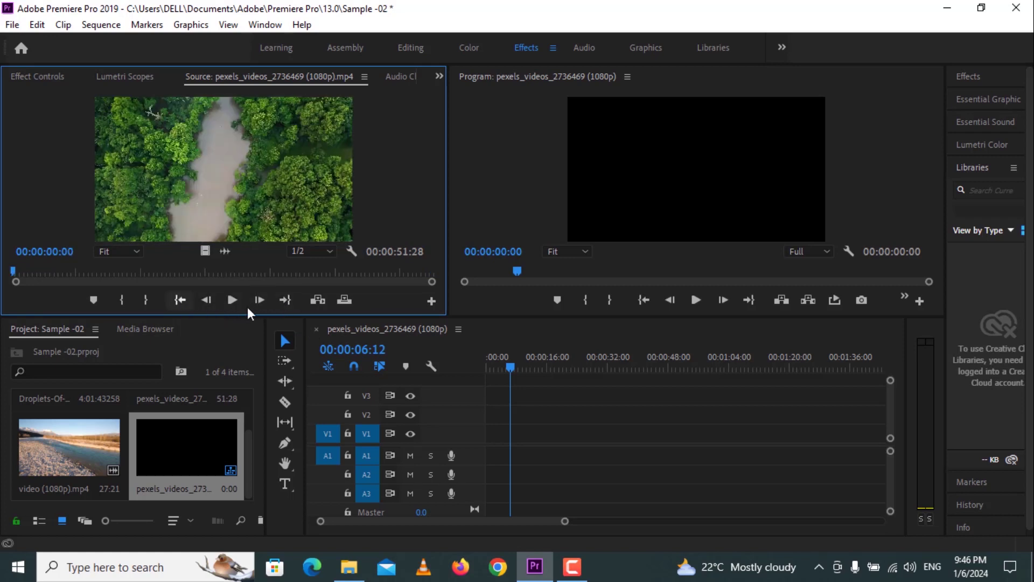
{"action": "left_click", "coordinate": [286, 300]}
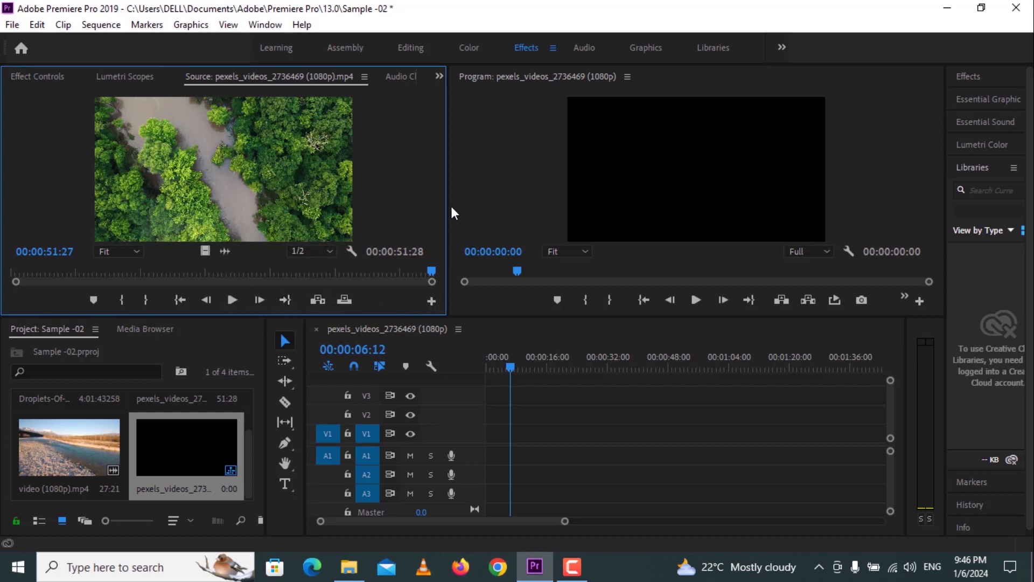
{"action": "left_click_drag", "start_coordinate": [449, 204], "coordinate": [480, 213]}
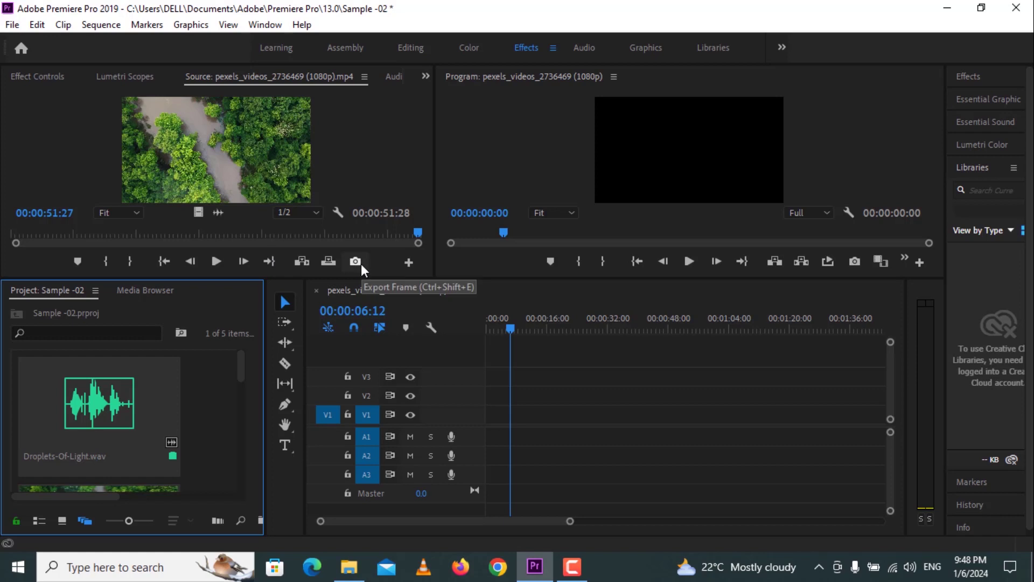
- Export the current source frame as a PNG to the Downloads\adobe folder, with import into the project enabled
{"action": "left_click", "coordinate": [355, 261]}
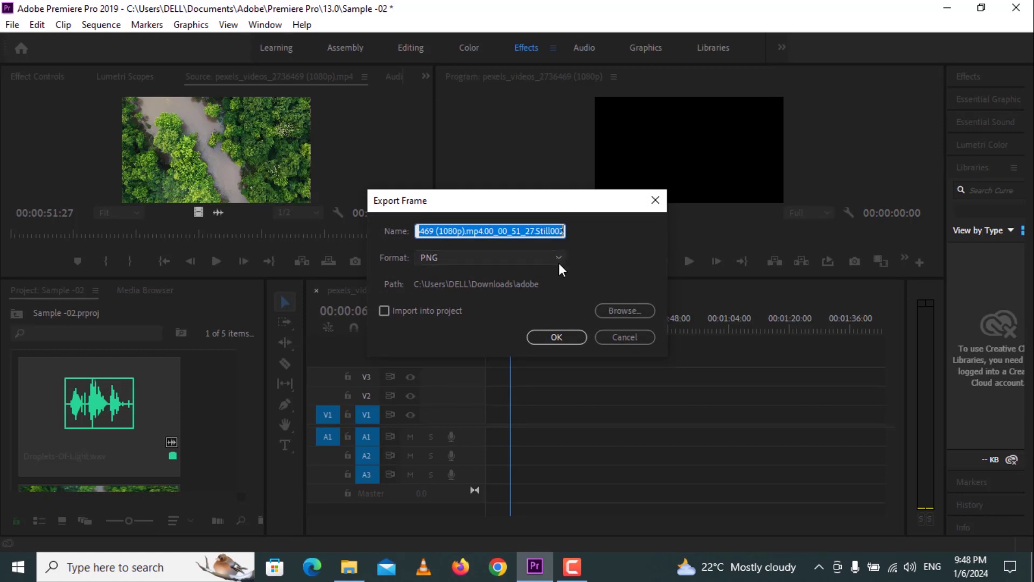
{"action": "left_click", "coordinate": [620, 308]}
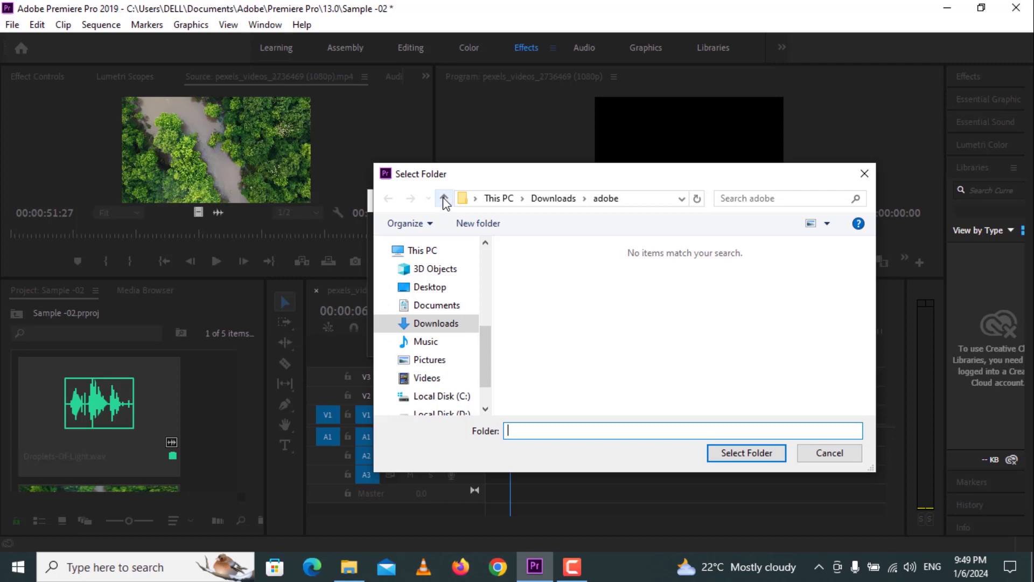
{"action": "left_click", "coordinate": [444, 198]}
{"action": "left_click", "coordinate": [558, 310]}
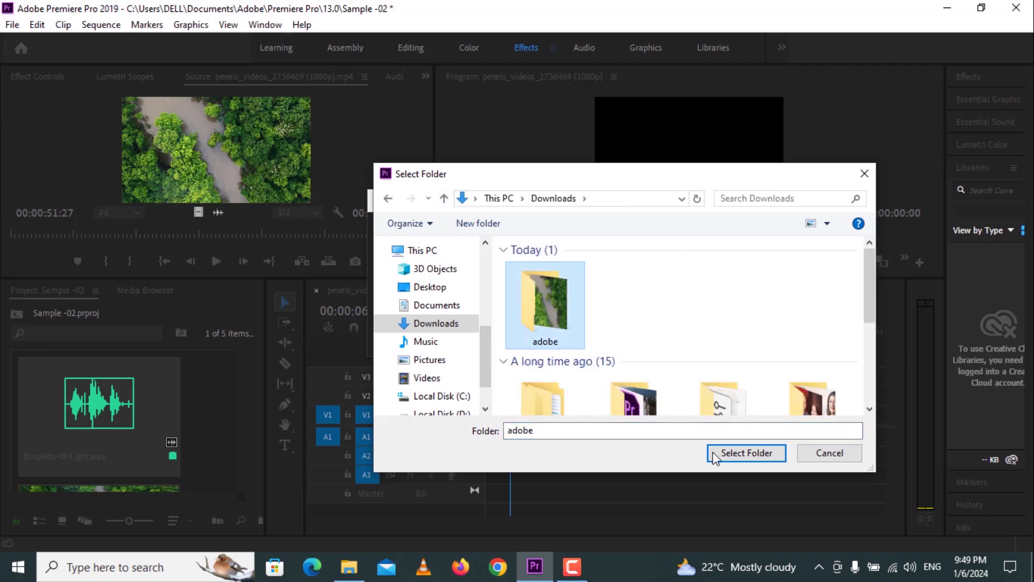
{"action": "left_click", "coordinate": [730, 459]}
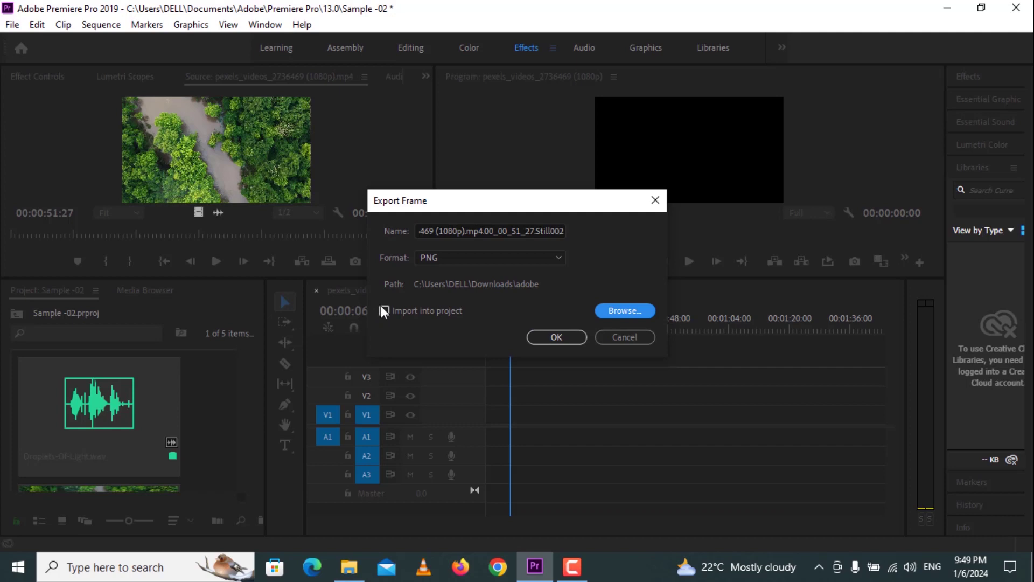
{"action": "left_click", "coordinate": [384, 311]}
{"action": "left_click", "coordinate": [557, 336]}
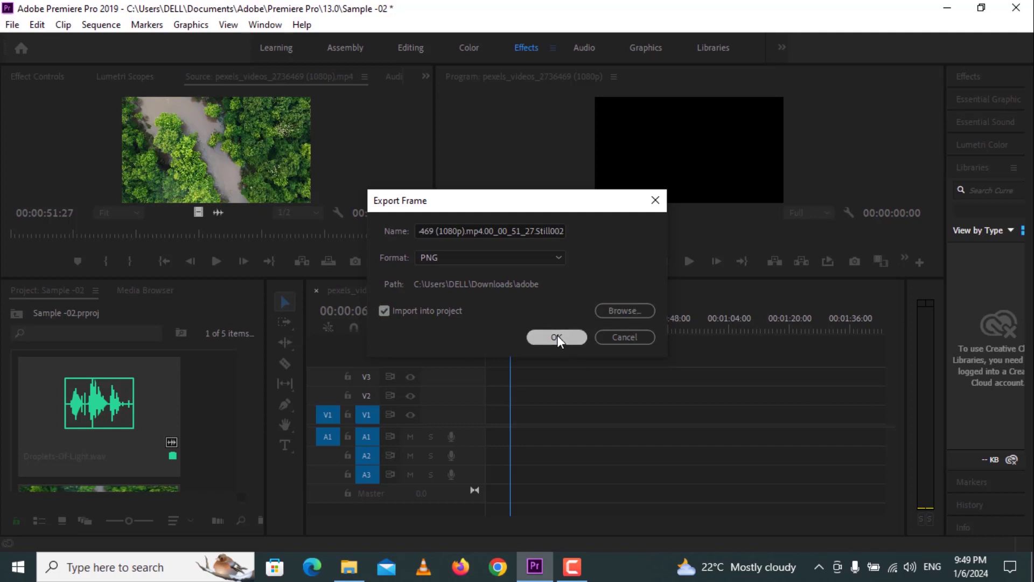
- Place the imported Still002 image on V1 at 00:00:01:13, enlarge the timeline scale to inspect it, and delete it
{"action": "left_click", "coordinate": [222, 436]}
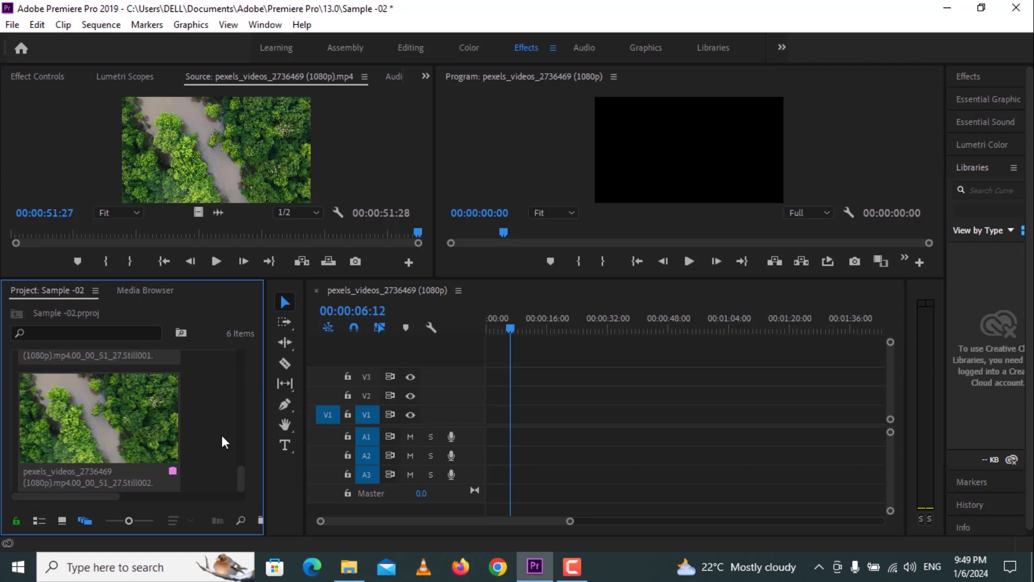
{"action": "left_click_drag", "start_coordinate": [129, 425], "coordinate": [501, 419]}
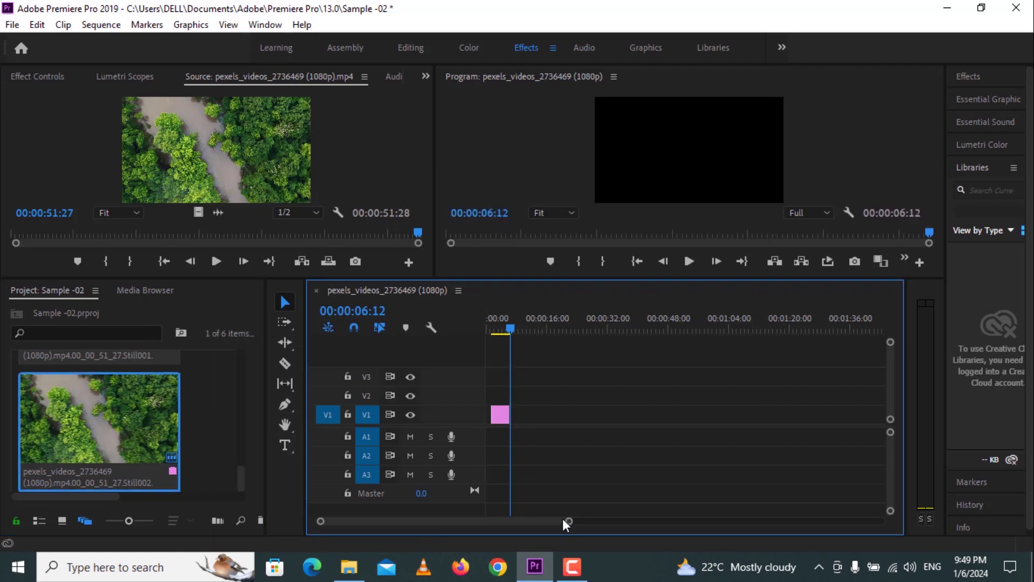
{"action": "left_click_drag", "start_coordinate": [569, 521], "coordinate": [429, 521]}
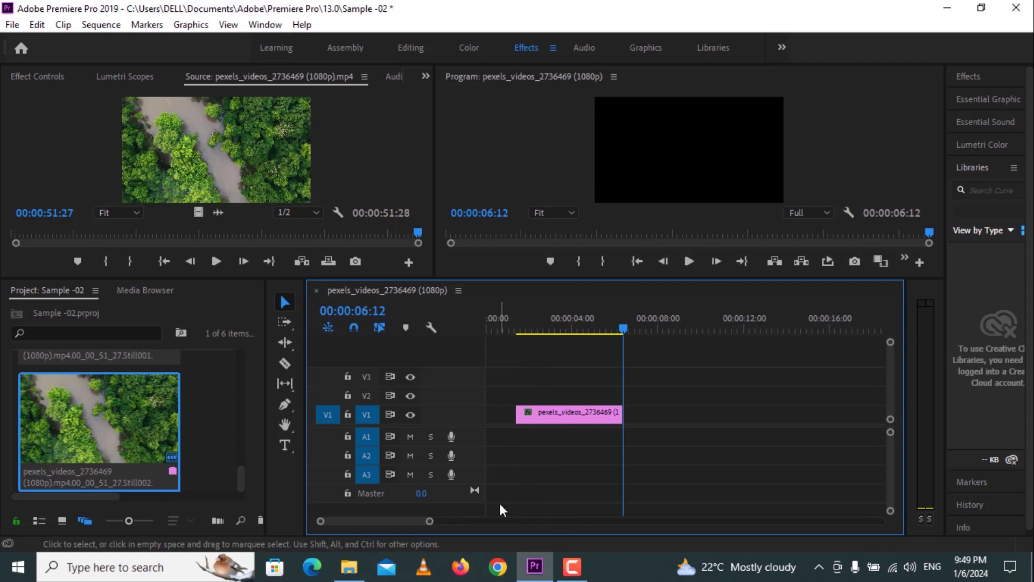
{"action": "left_click", "coordinate": [569, 418]}
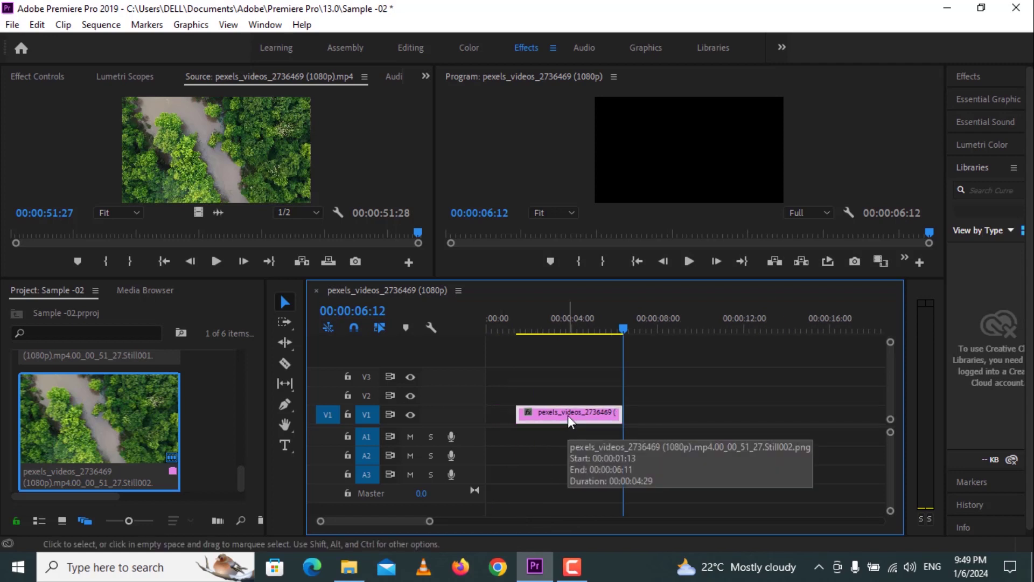
{"action": "key", "text": "Delete"}
- Load Droplets-Of-Light.wav into the Source monitor, and mark an In point at 01;01;40;27 and an Out point at 01;02;32;27
{"action": "left_click", "coordinate": [131, 409]}
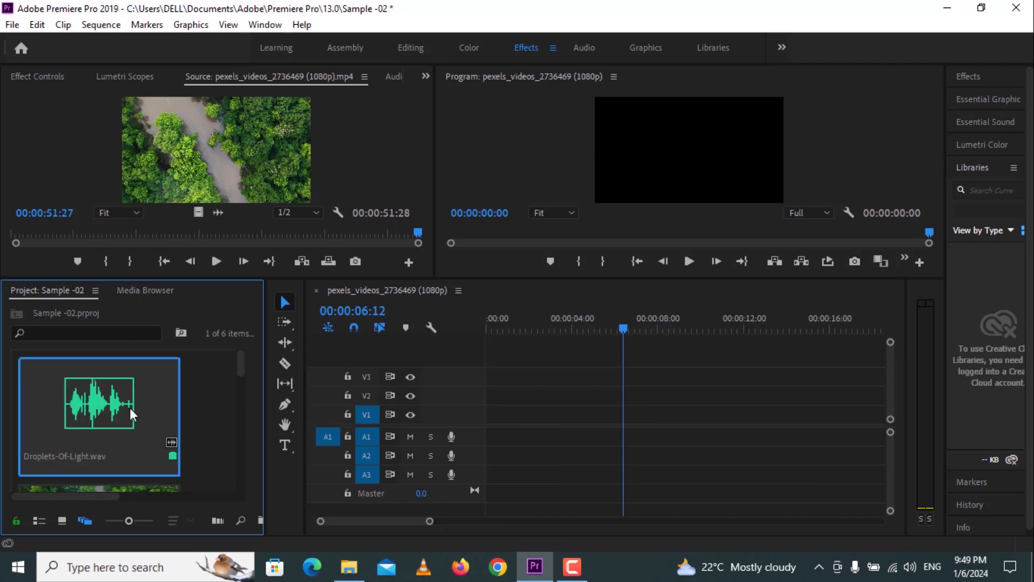
{"action": "double_click", "coordinate": [129, 408]}
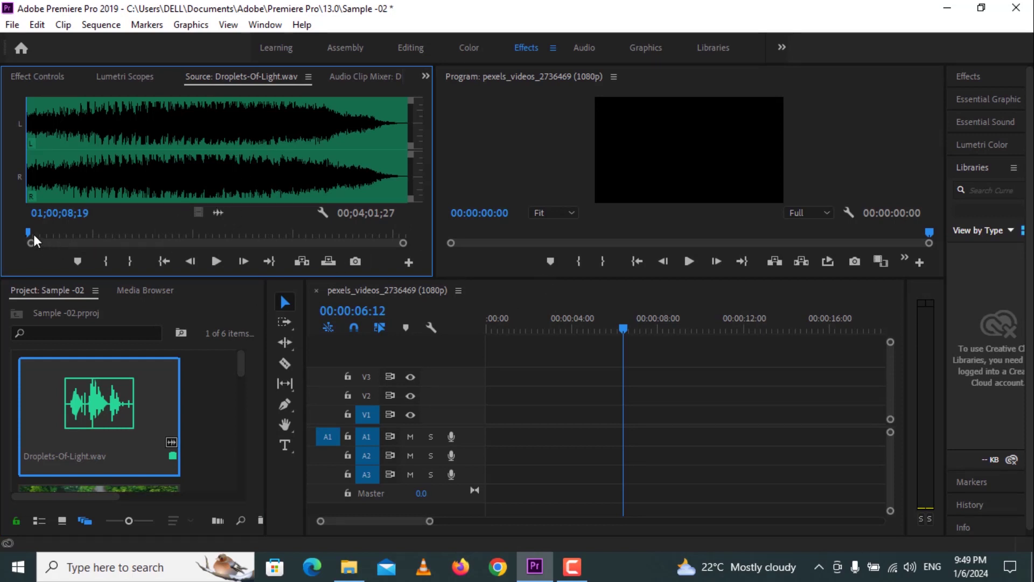
{"action": "left_click_drag", "start_coordinate": [83, 238], "coordinate": [191, 236]}
{"action": "left_click_drag", "start_coordinate": [191, 277], "coordinate": [162, 330]}
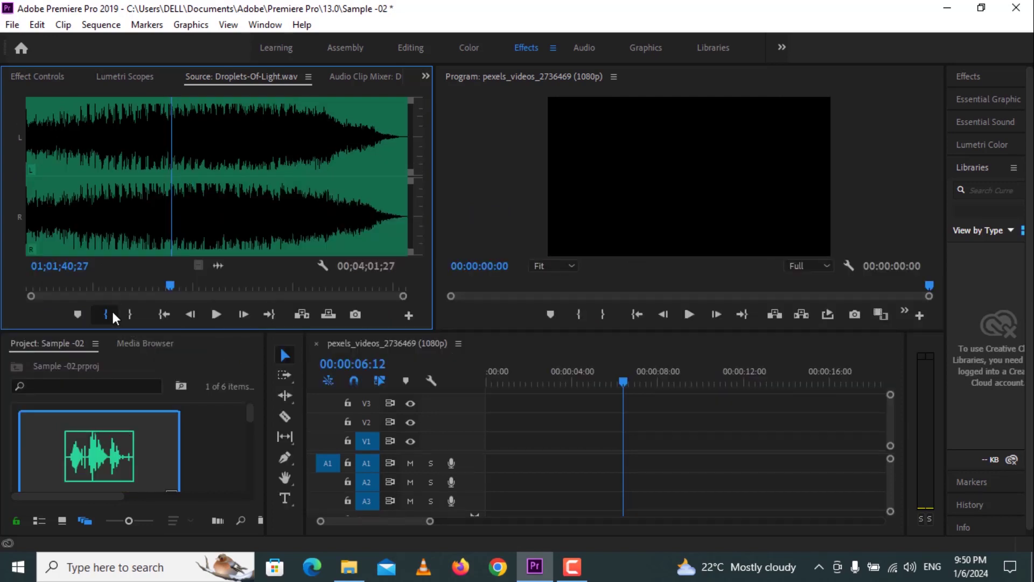
{"action": "left_click", "coordinate": [114, 313]}
{"action": "left_click", "coordinate": [253, 287]}
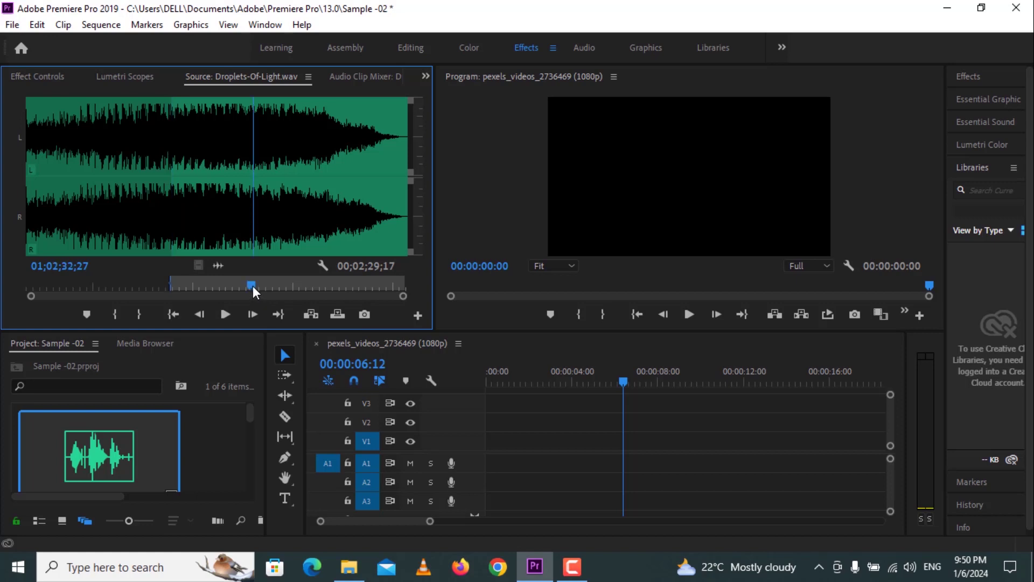
{"action": "left_click", "coordinate": [134, 316]}
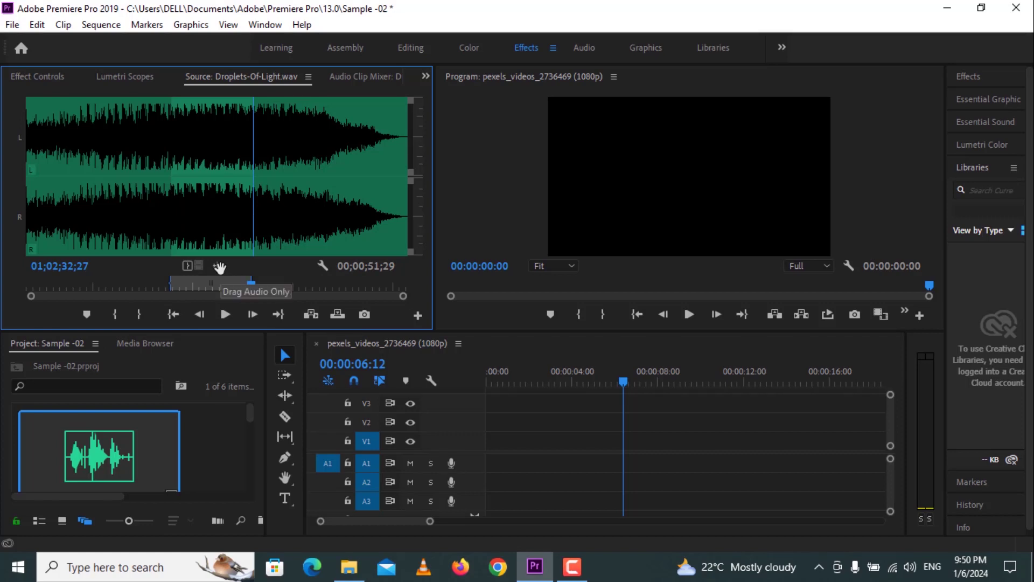
- Place the marked audio range at the start of A1, and play the sequence from 00:00:06:12 to 00:00:09:29
{"action": "left_click_drag", "start_coordinate": [219, 268], "coordinate": [488, 472]}
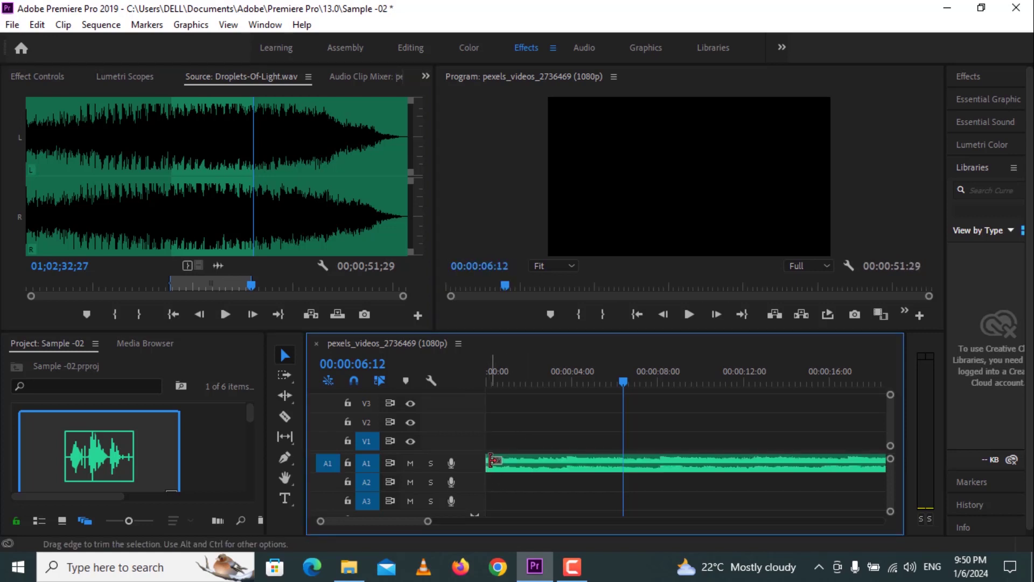
{"action": "left_click_drag", "start_coordinate": [427, 521], "coordinate": [571, 521]}
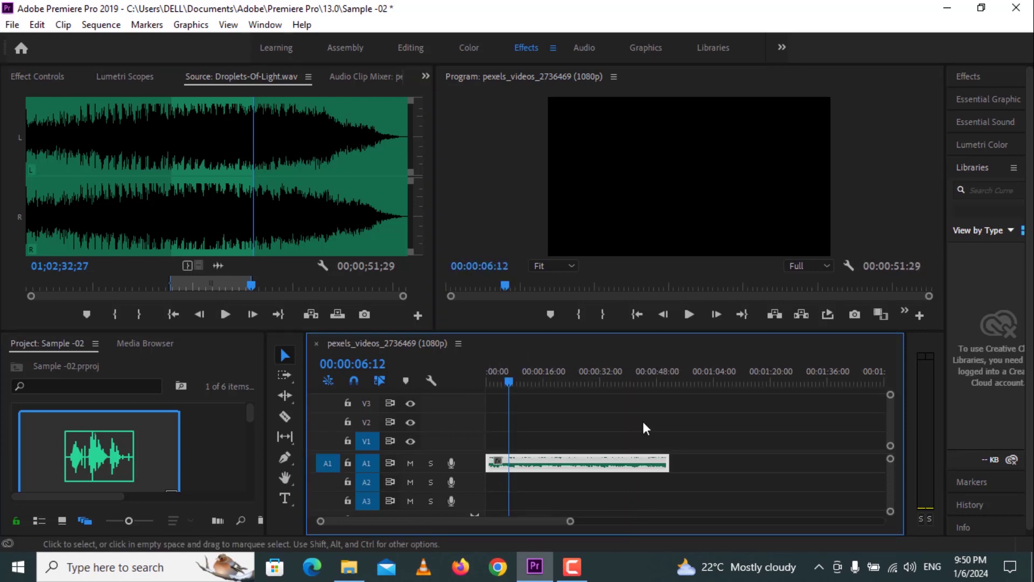
{"action": "left_click", "coordinate": [685, 318]}
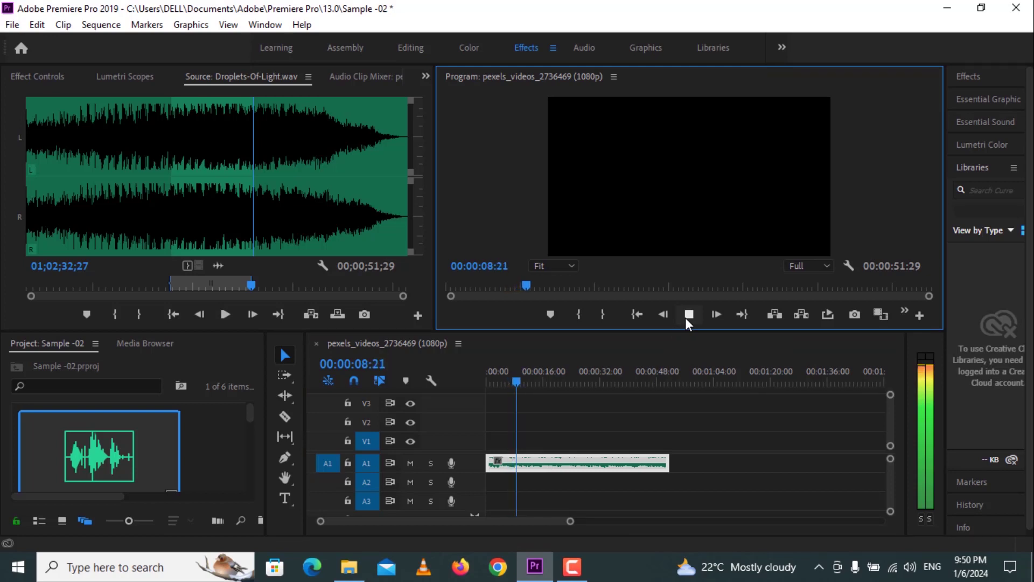
{"action": "left_click", "coordinate": [688, 315]}
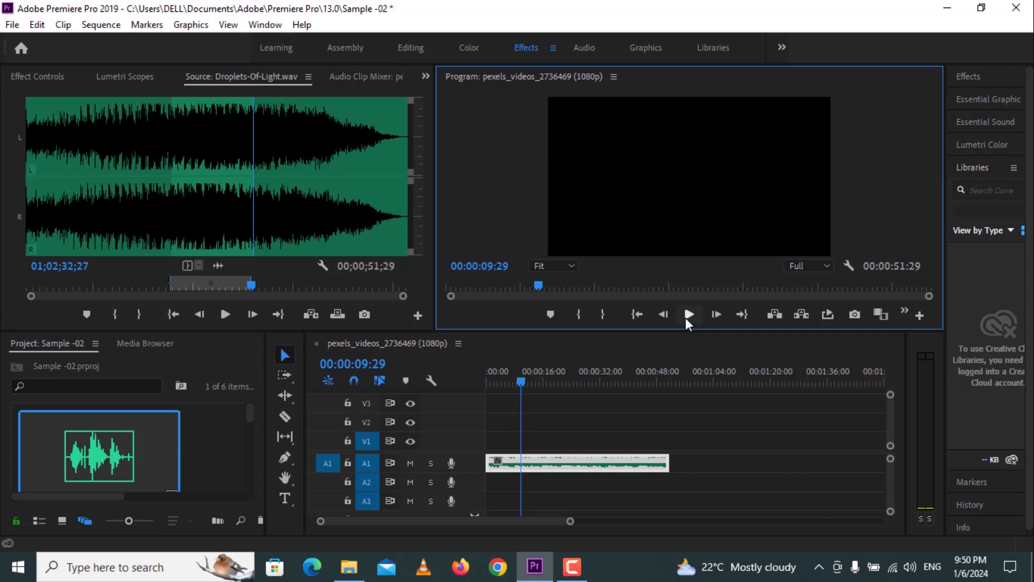
- Clear the audio source's In and Out points, and move its playhead to the start and to the end
{"action": "left_click", "coordinate": [194, 283]}
{"action": "right_click", "coordinate": [194, 284]}
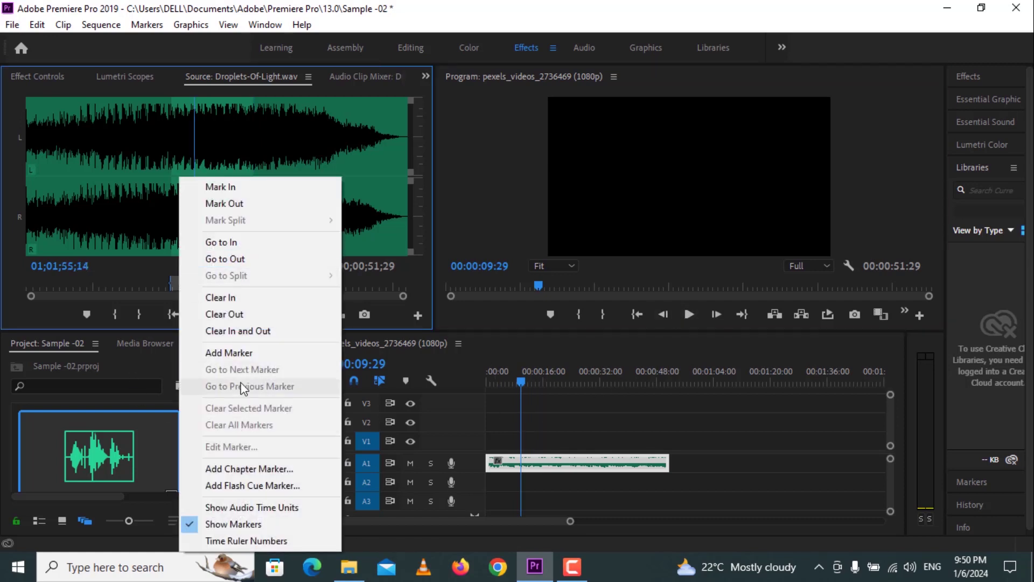
{"action": "left_click", "coordinate": [231, 331]}
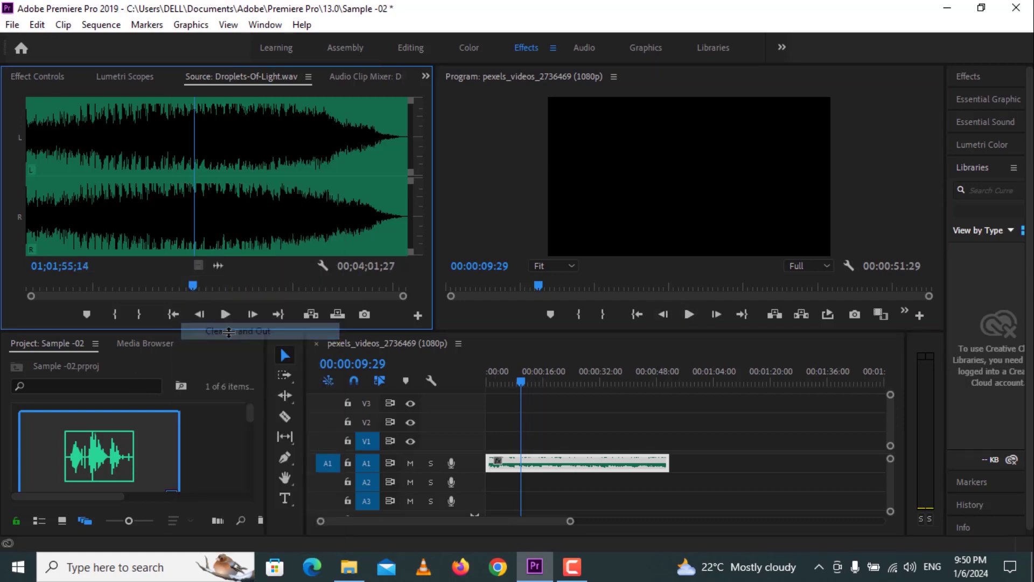
{"action": "left_click", "coordinate": [174, 313]}
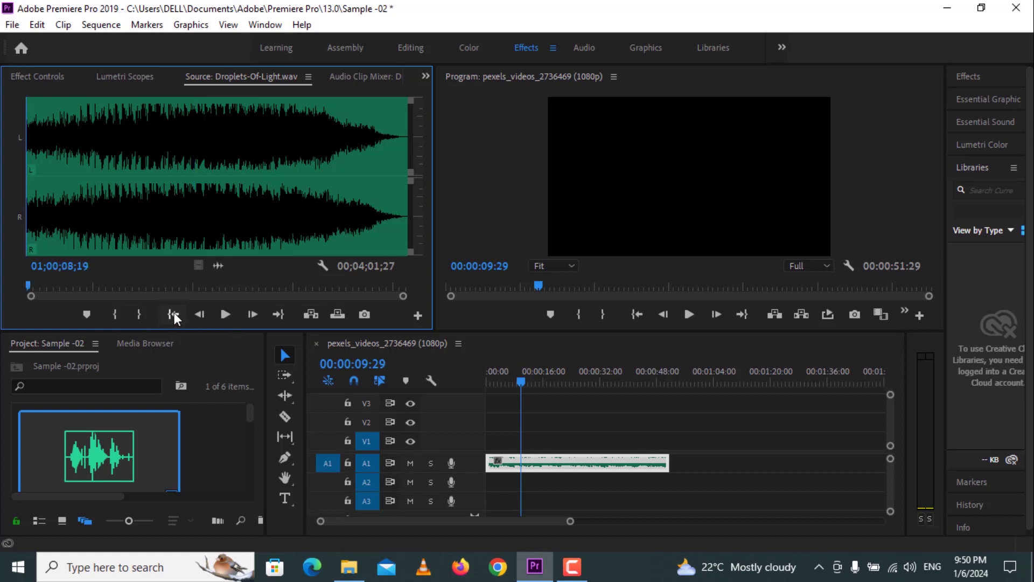
{"action": "left_click", "coordinate": [280, 315]}
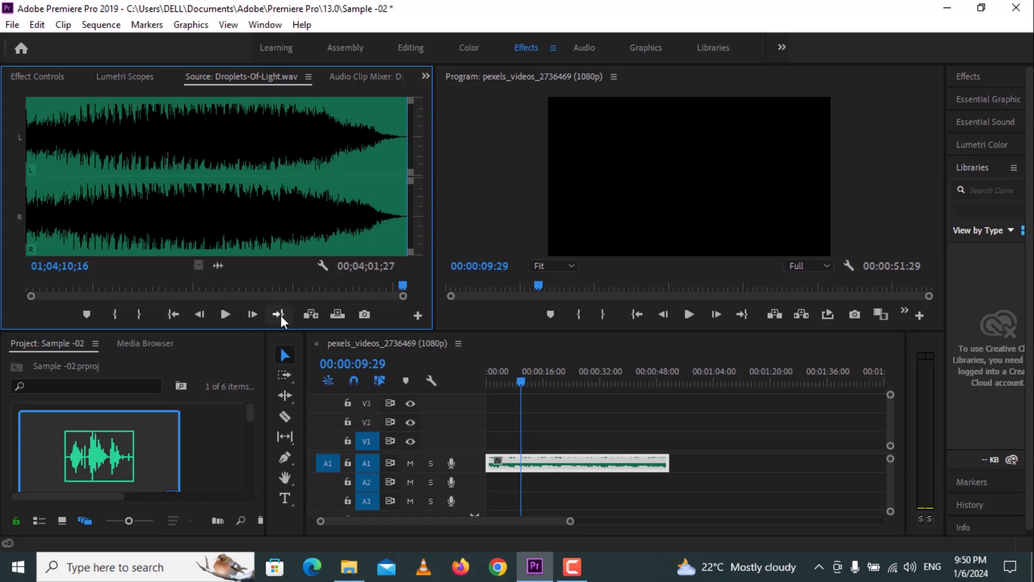
{"action": "left_click", "coordinate": [562, 467]}
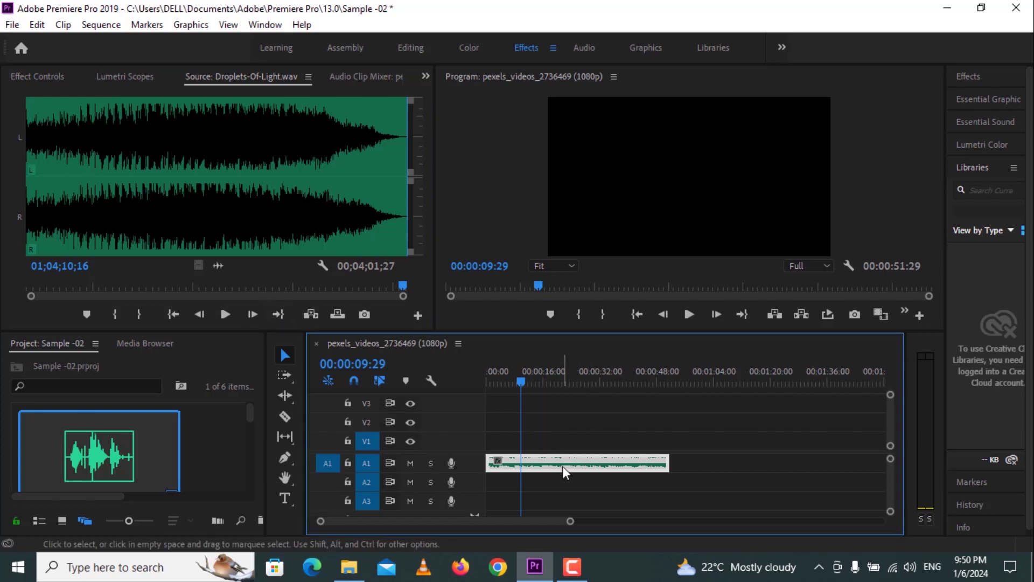
{"action": "key", "text": "Delete"}
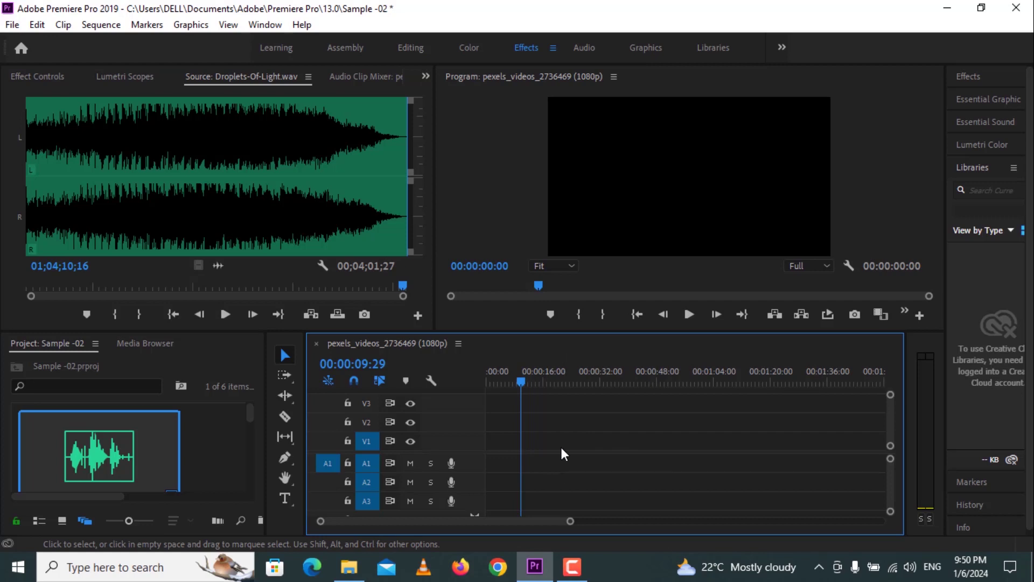
{"action": "left_click", "coordinate": [660, 167]}
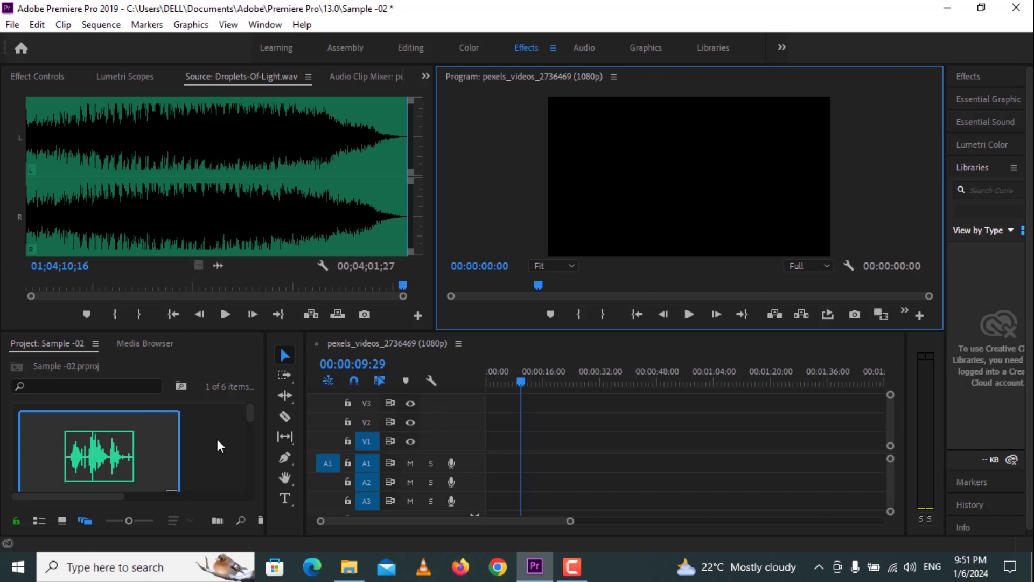
{"action": "scroll", "coordinate": [215, 437], "scroll_direction": "down", "scroll_amount": 2}
{"action": "left_click_drag", "start_coordinate": [52, 438], "coordinate": [469, 458]}
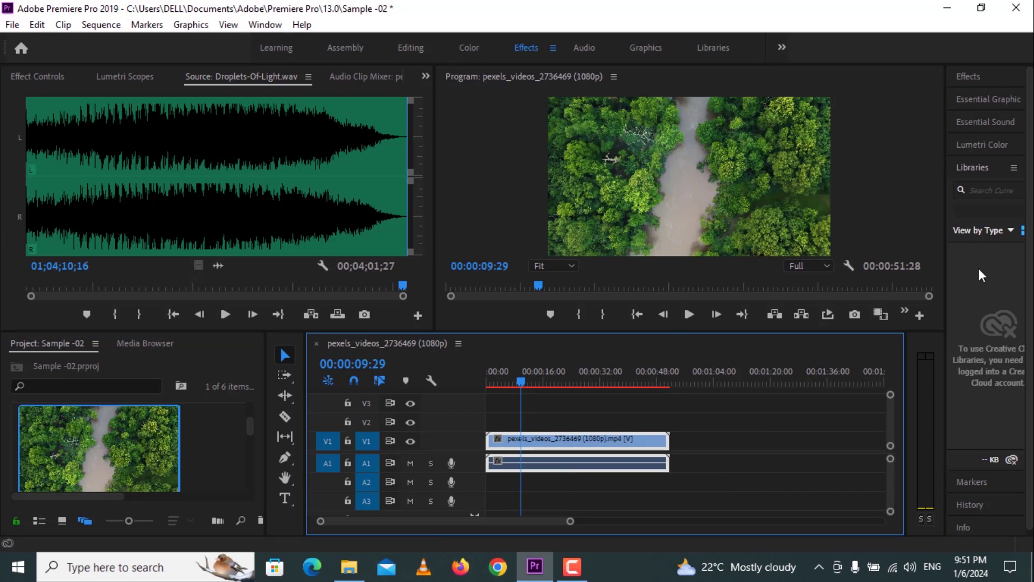
- Widen the effects and color panel area, show the Lumetri Color controls, and open the V1 clip in the Source monitor
{"action": "left_click_drag", "start_coordinate": [946, 255], "coordinate": [865, 263]}
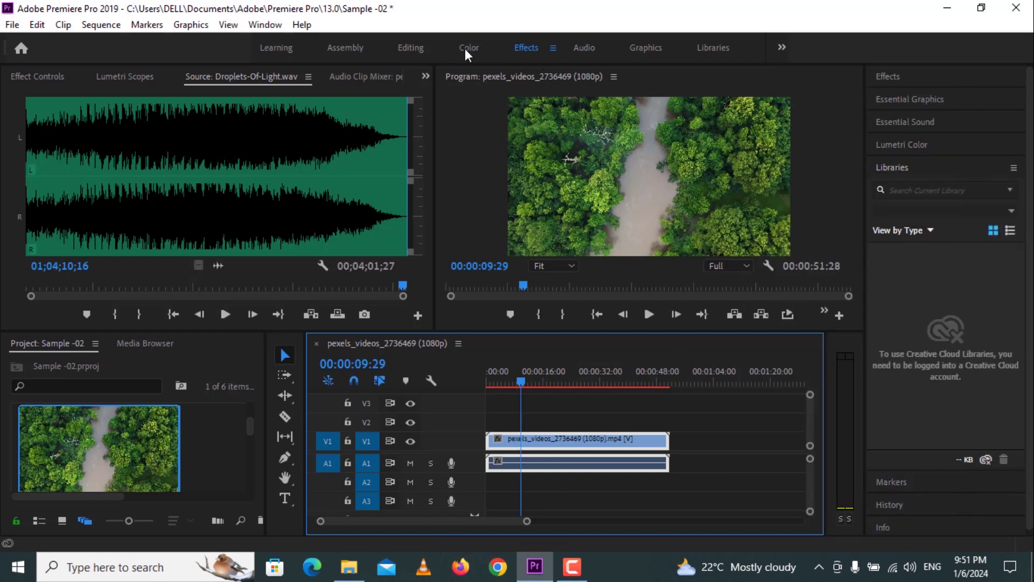
{"action": "left_click", "coordinate": [900, 146]}
{"action": "double_click", "coordinate": [604, 437]}
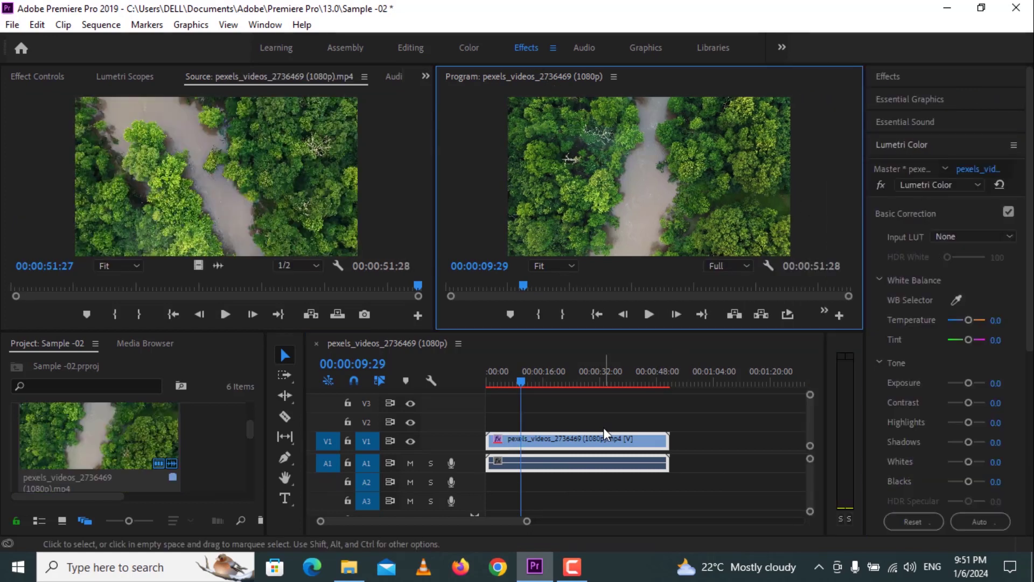
- Set the Lumetri Color tint of the V1 clip to 100
{"action": "left_click", "coordinate": [604, 437]}
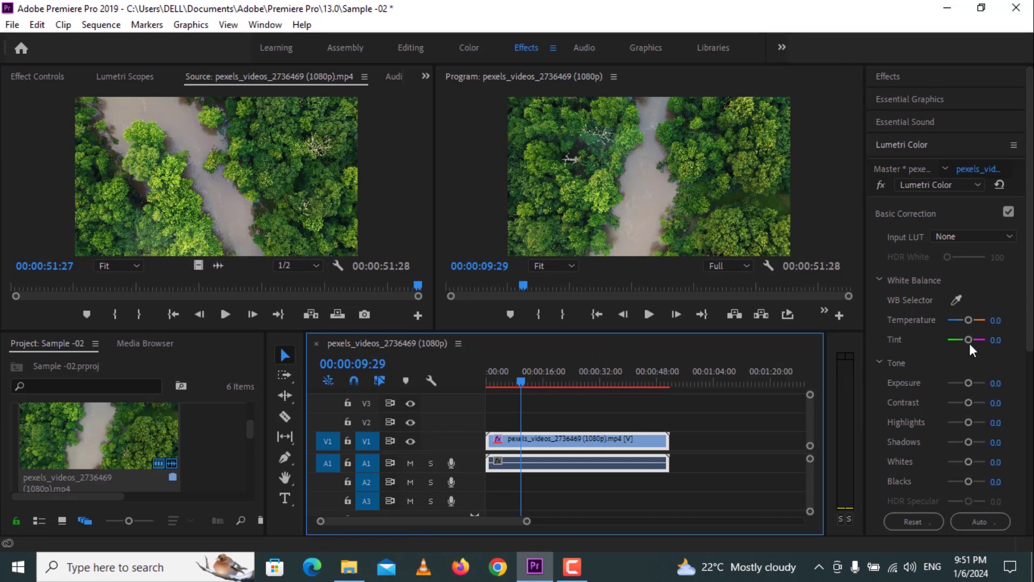
{"action": "left_click_drag", "start_coordinate": [970, 341], "coordinate": [989, 341]}
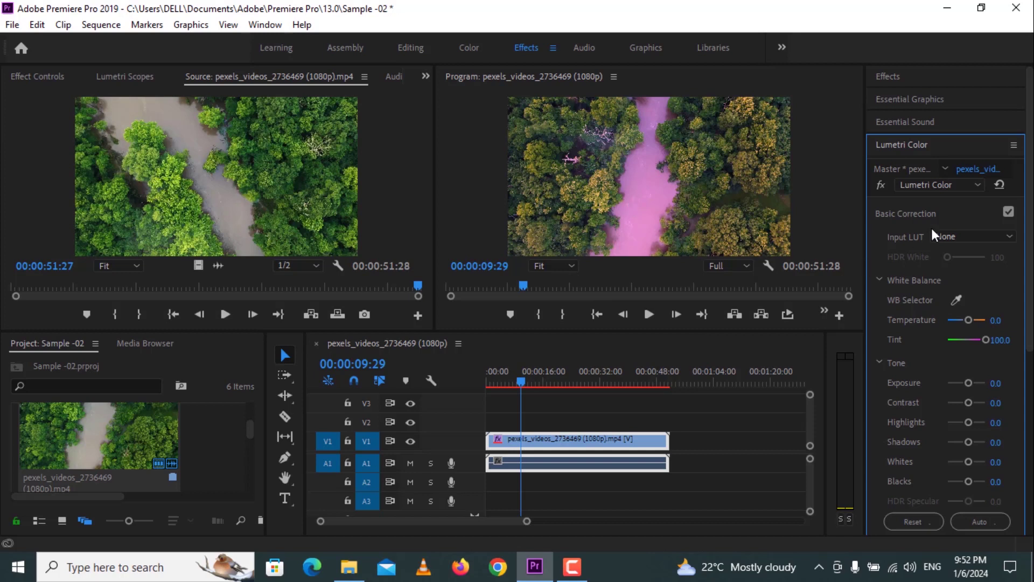
{"action": "left_click_drag", "start_coordinate": [987, 338], "coordinate": [943, 340]}
{"action": "left_click_drag", "start_coordinate": [943, 340], "coordinate": [972, 341]}
- Mark an In point in the sequence at 00:00:09:29, and move the playhead to the Out point and back to the In point
{"action": "left_click", "coordinate": [545, 317]}
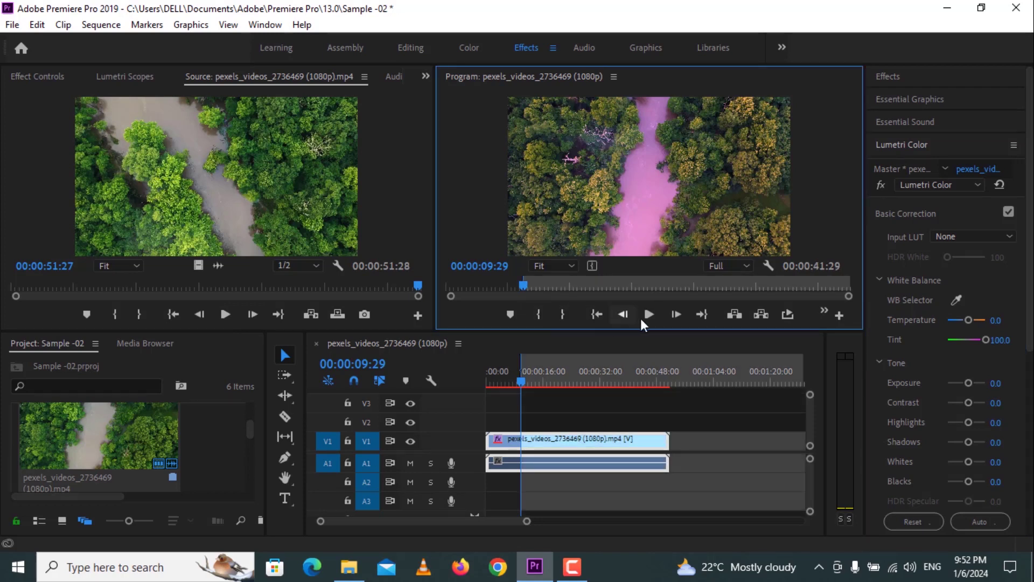
{"action": "left_click", "coordinate": [702, 315]}
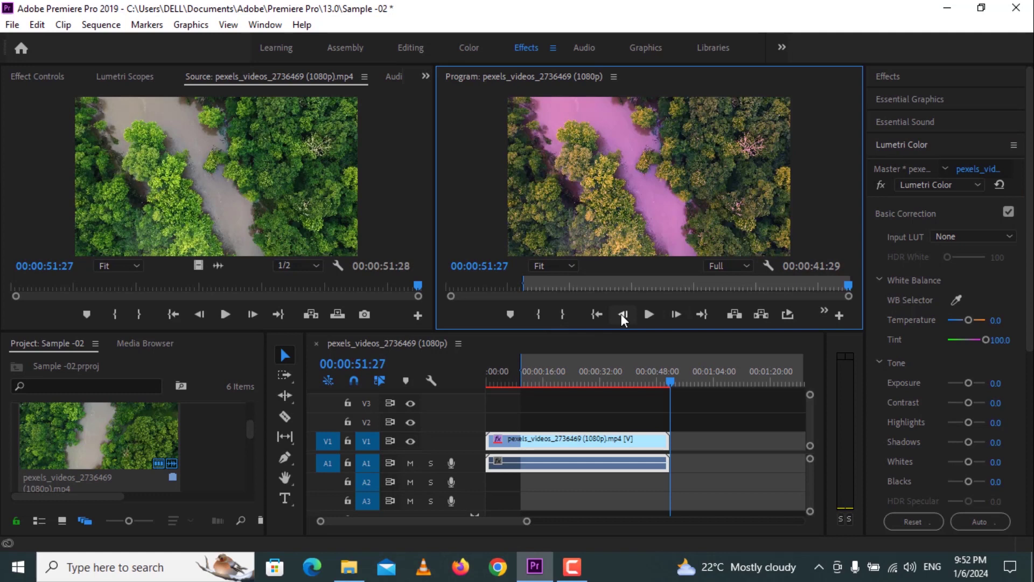
{"action": "left_click", "coordinate": [596, 315]}
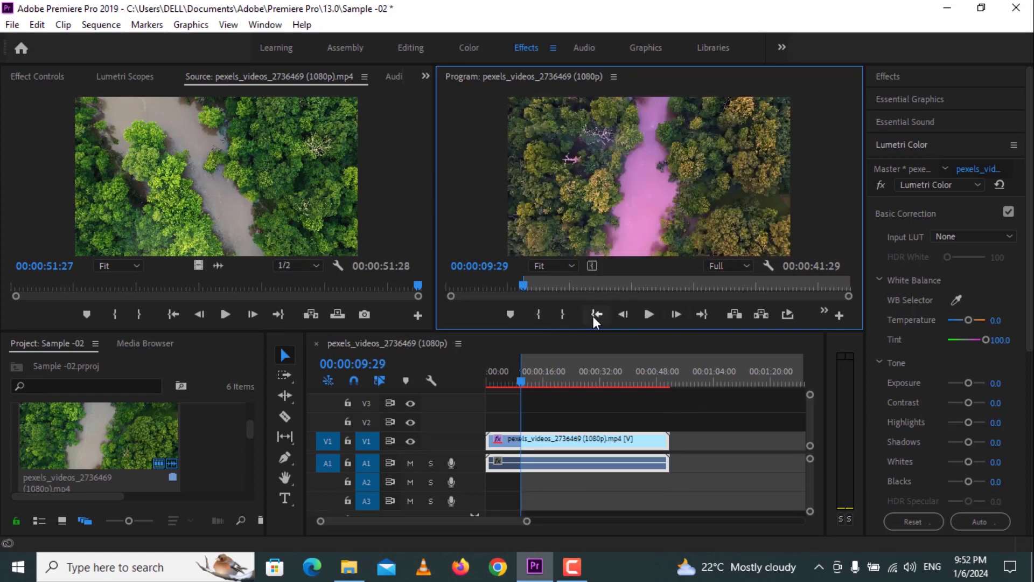
- Add the Safe Margins control to the Program monitor's transport controls and turn on the safe margins overlay
{"action": "left_click", "coordinate": [839, 317]}
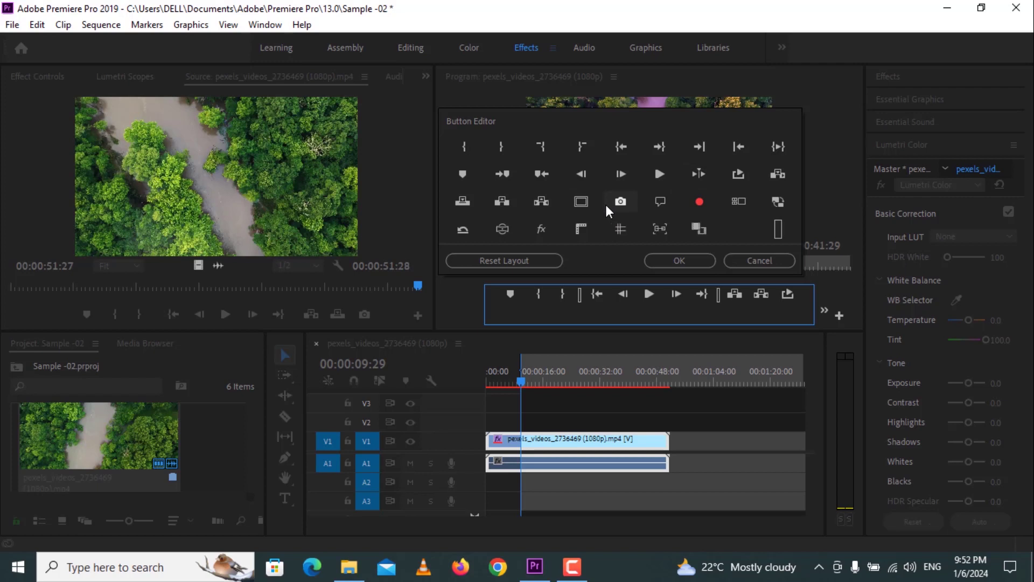
{"action": "left_click_drag", "start_coordinate": [579, 204], "coordinate": [797, 299]}
{"action": "left_click", "coordinate": [694, 260]}
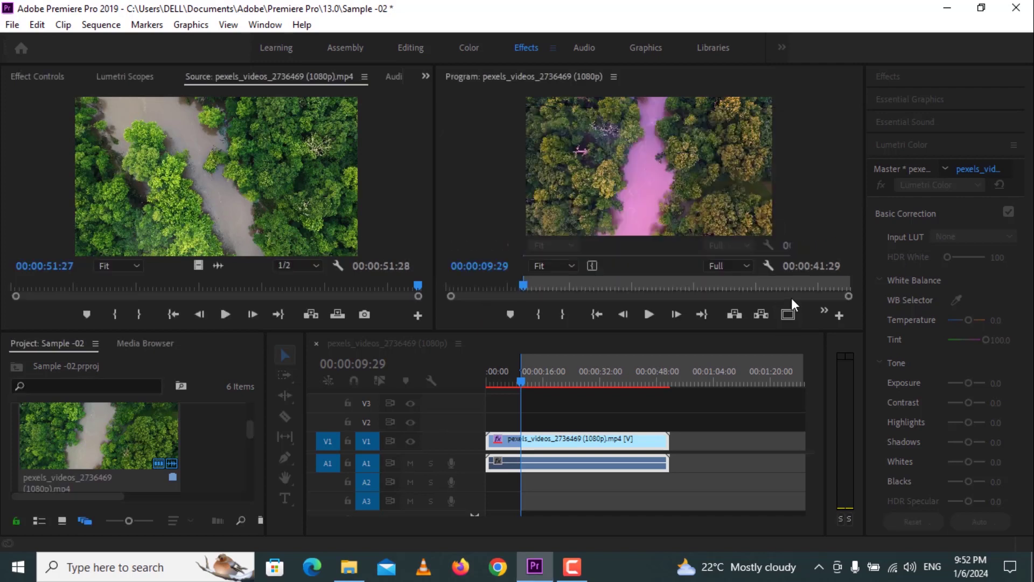
{"action": "left_click", "coordinate": [788, 316]}
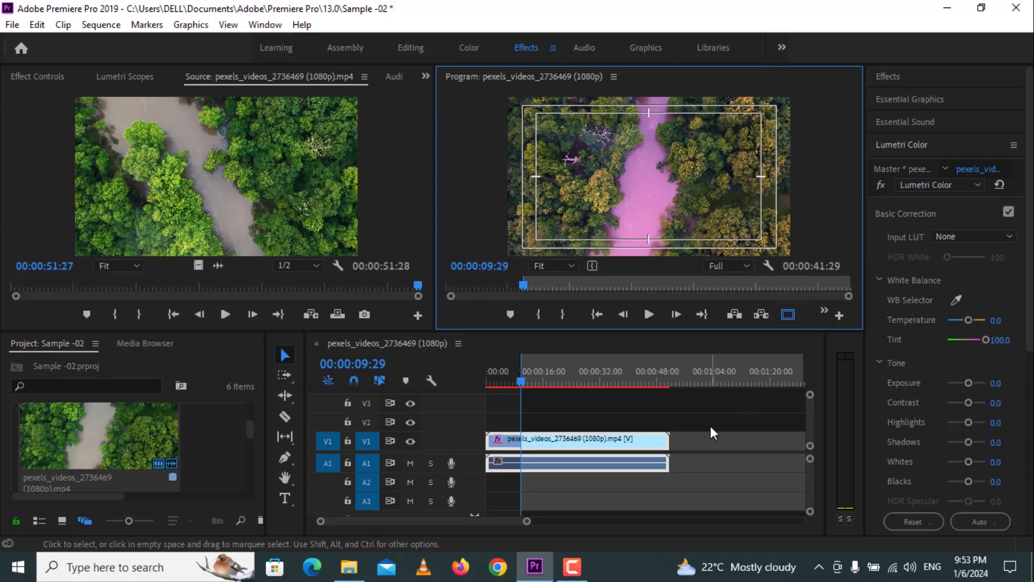
- Move the sequence playhead to 00:00:17:27 and clear the sequence's In and Out points
{"action": "left_click", "coordinate": [613, 483]}
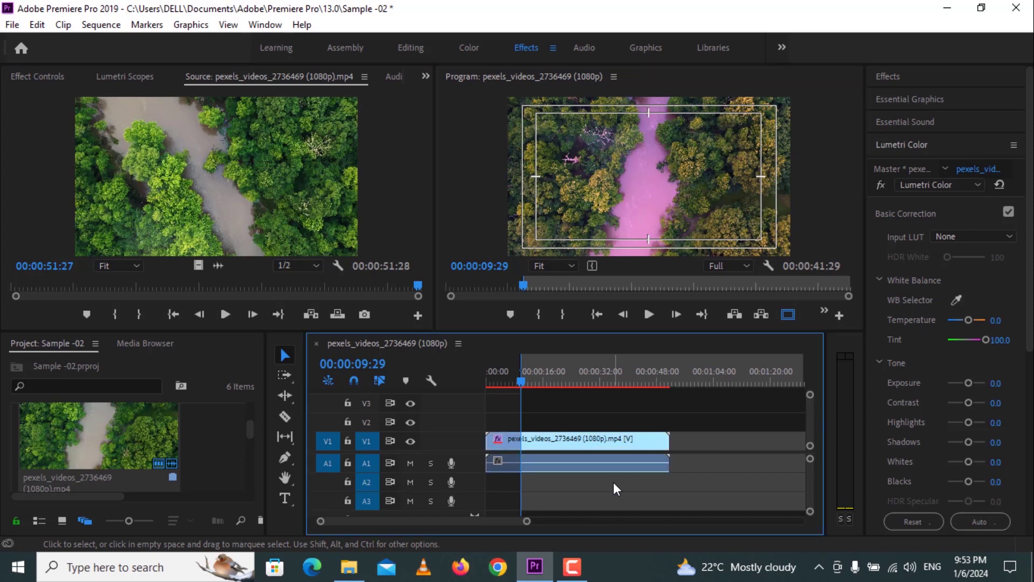
{"action": "left_click", "coordinate": [551, 370]}
{"action": "right_click", "coordinate": [551, 369]}
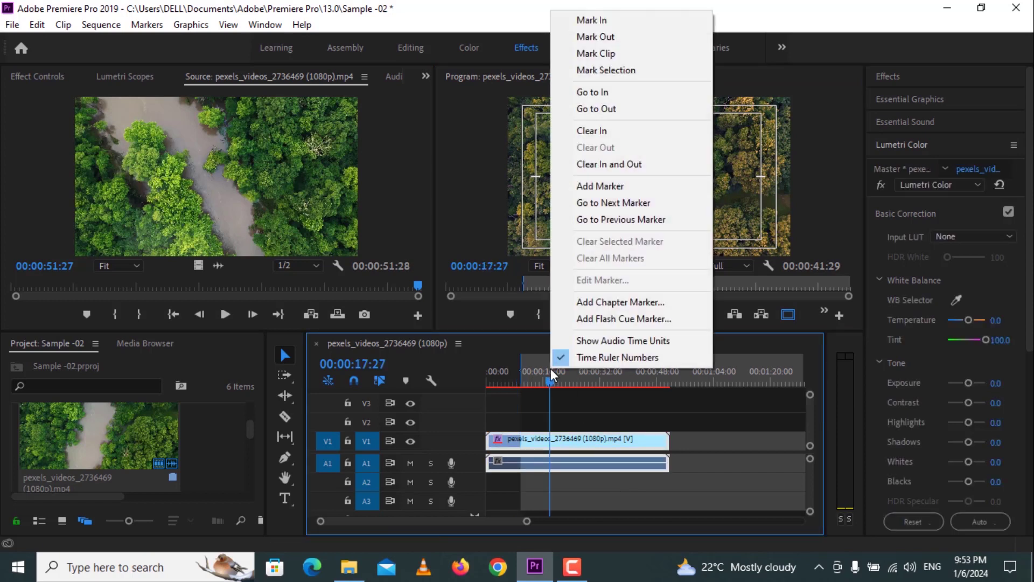
{"action": "left_click", "coordinate": [610, 162]}
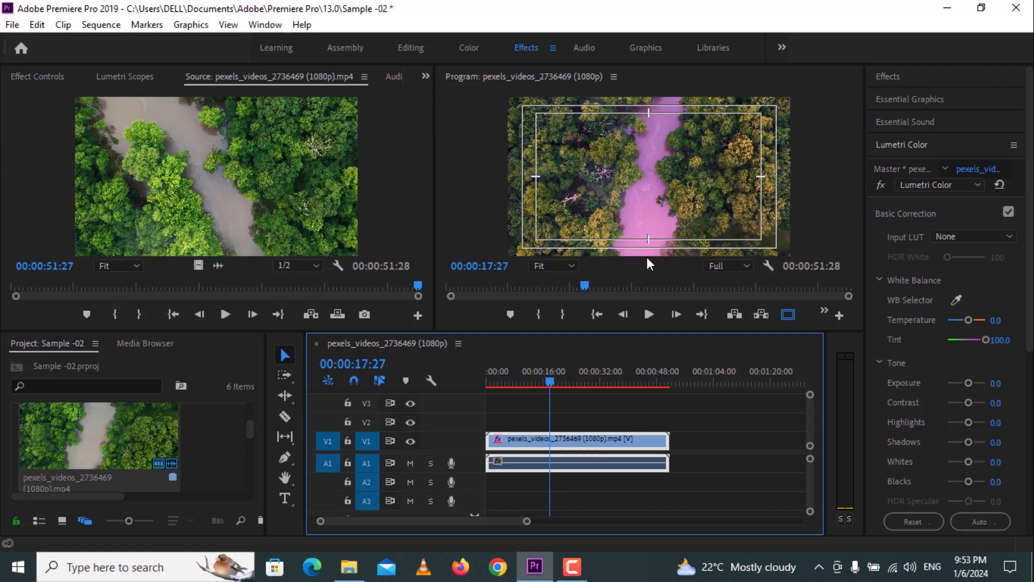